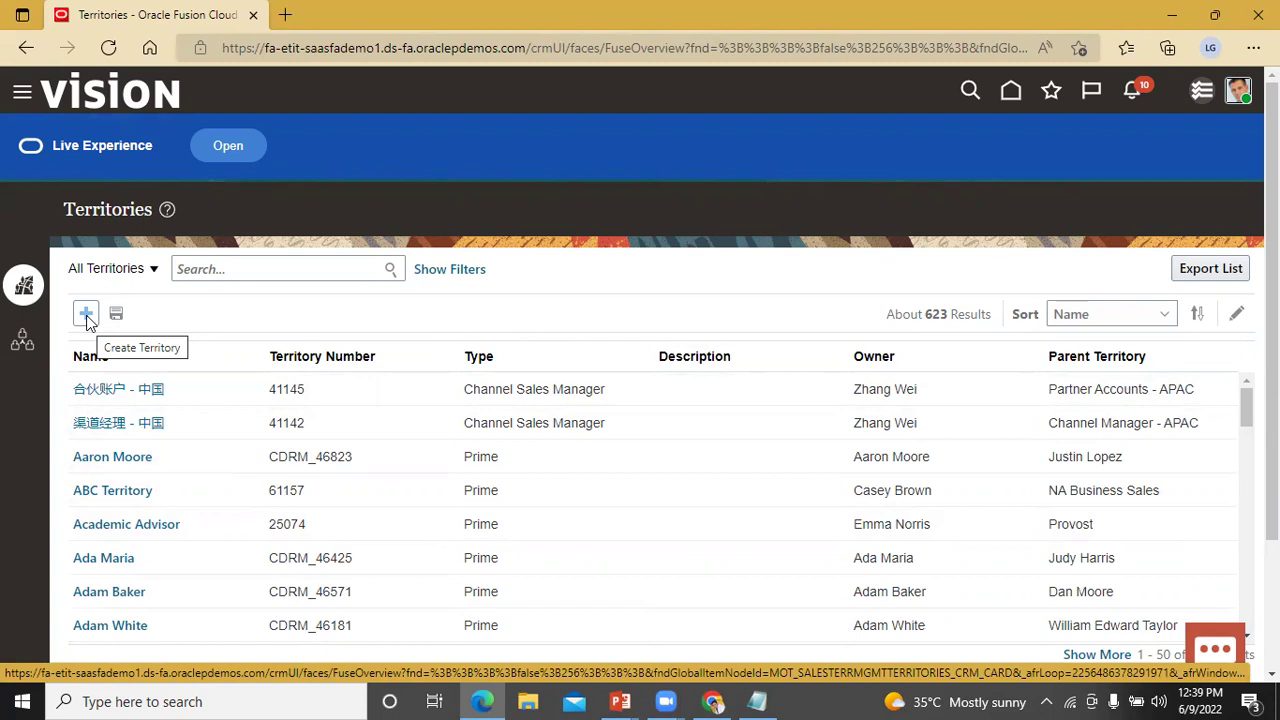
# Review the territory creation form under parent NA Sales Consulting and the ABC Territory edit page, leaving both without saving.
pyautogui.click(86, 314)
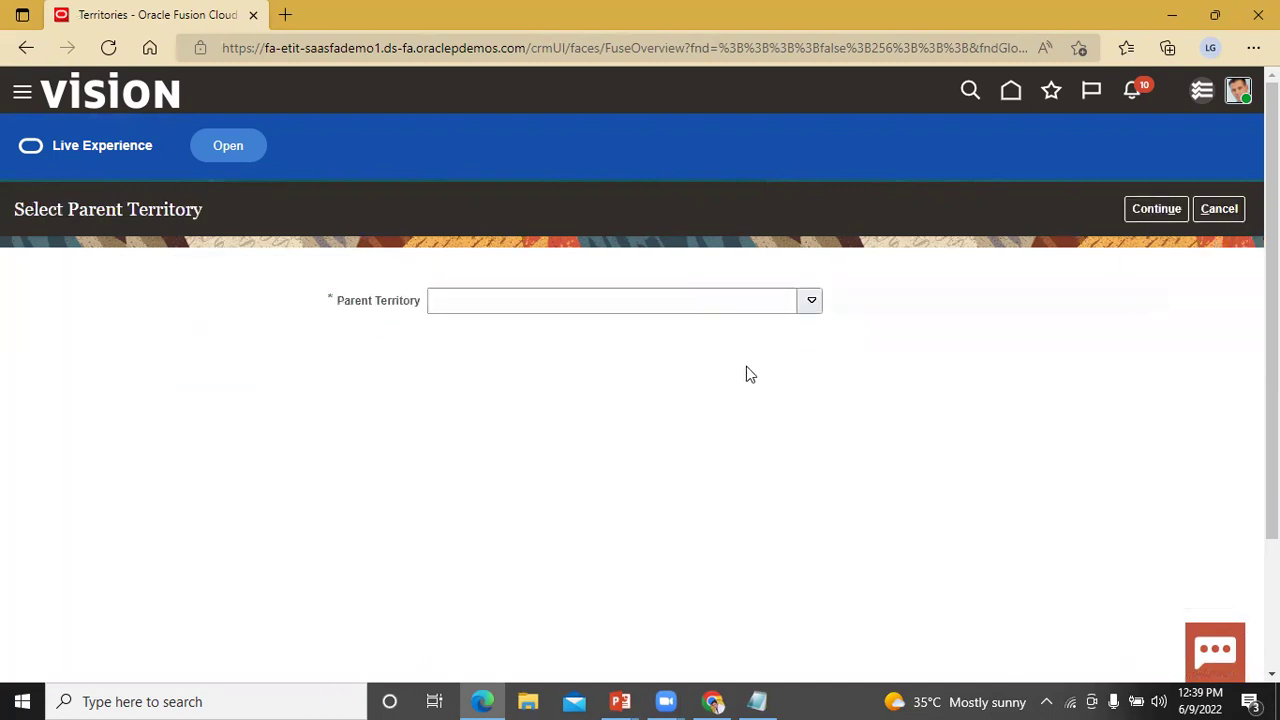
pyautogui.click(810, 303)
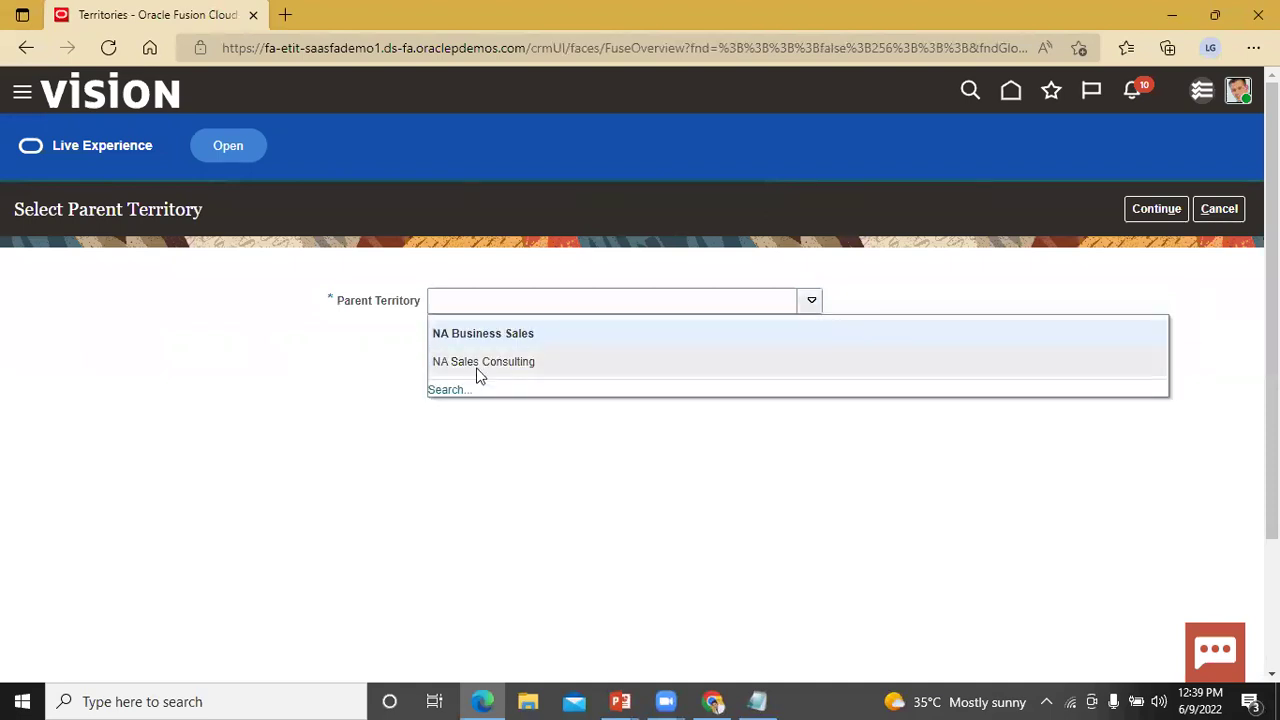
pyautogui.click(477, 364)
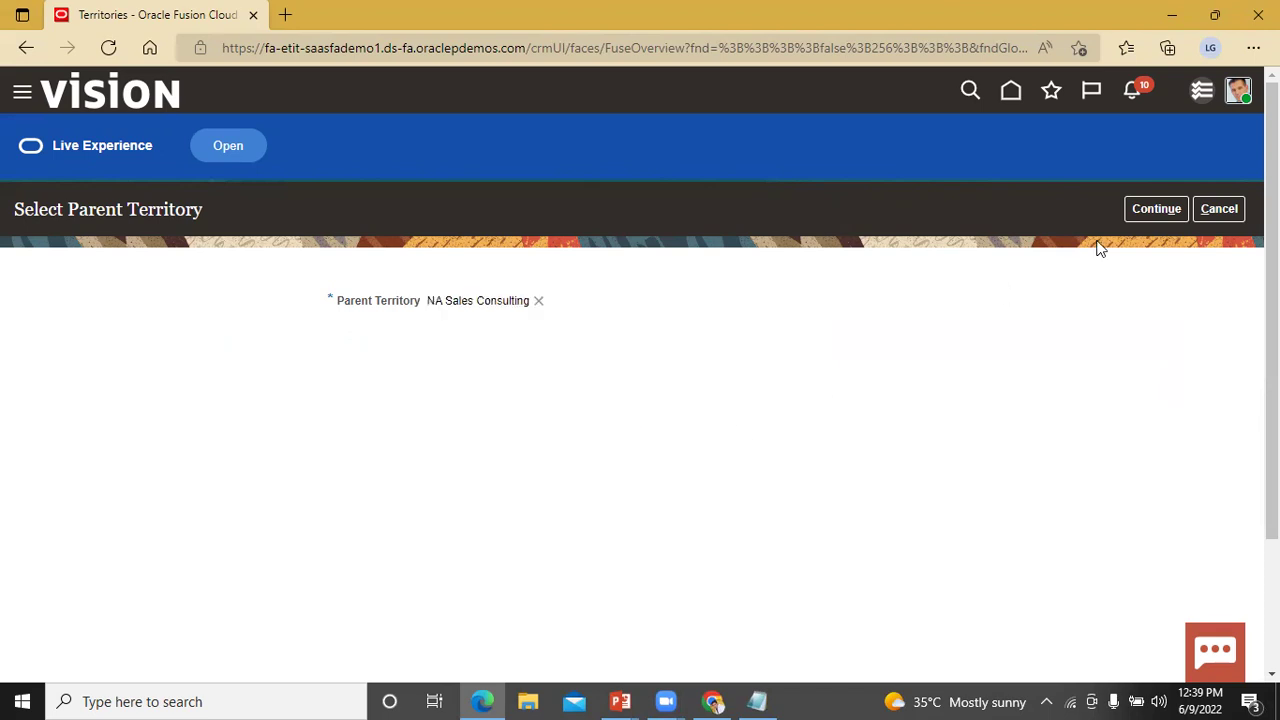
pyautogui.click(1156, 209)
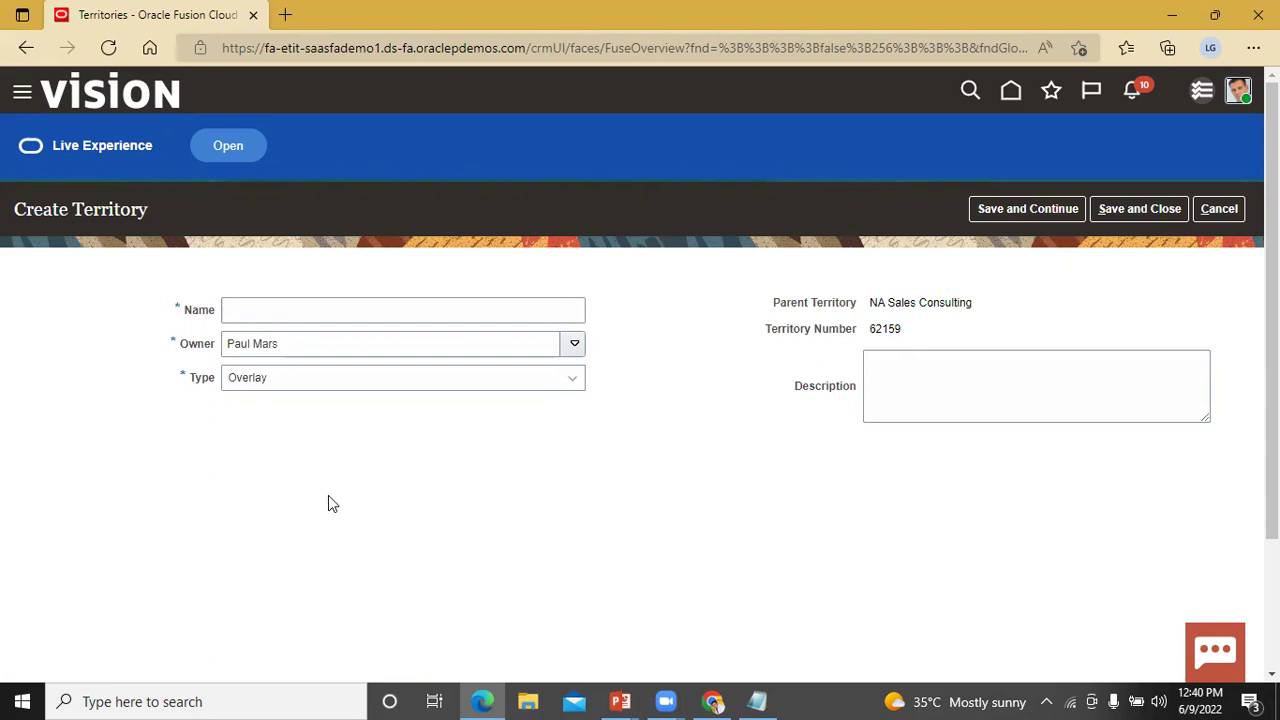
pyautogui.click(1224, 214)
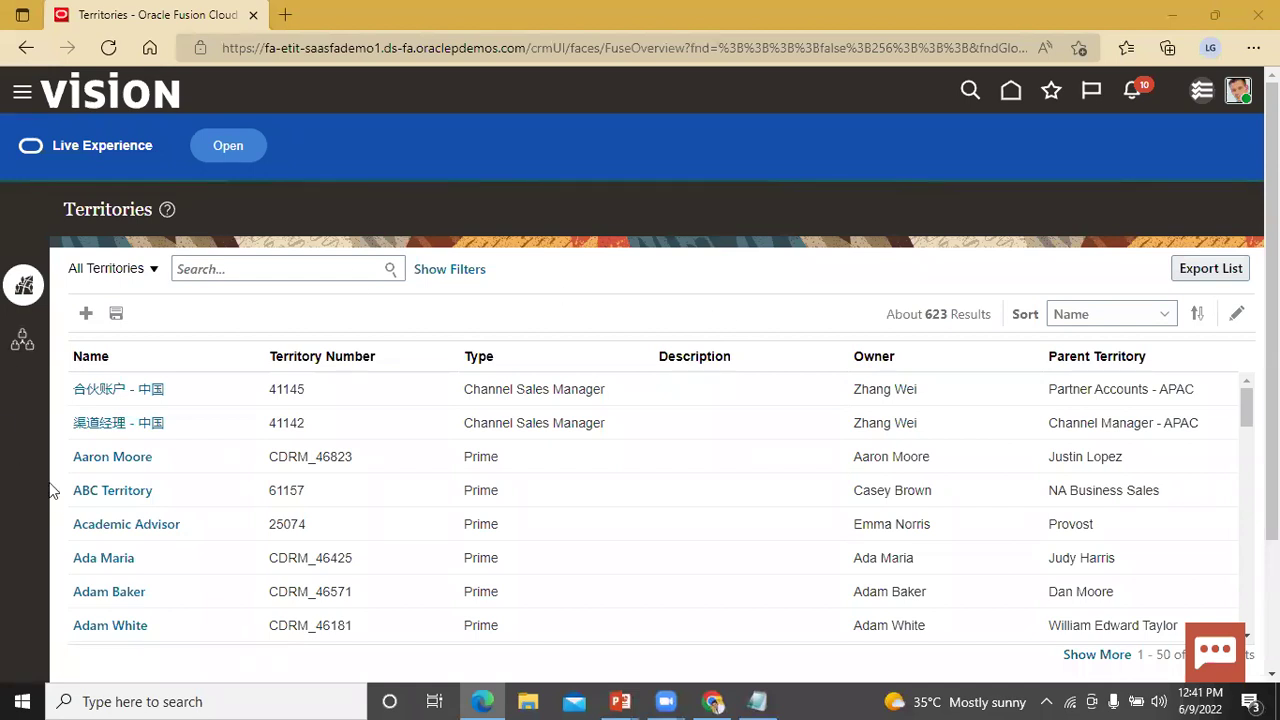
pyautogui.click(136, 494)
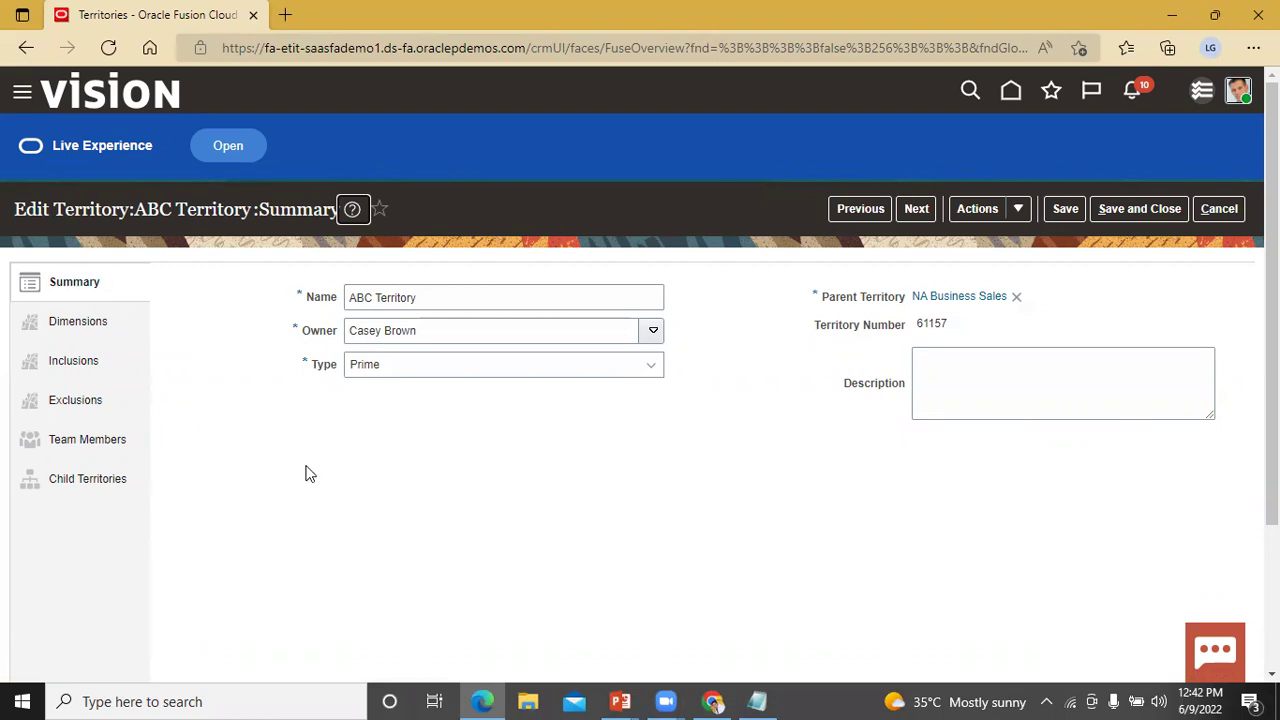
pyautogui.click(1220, 210)
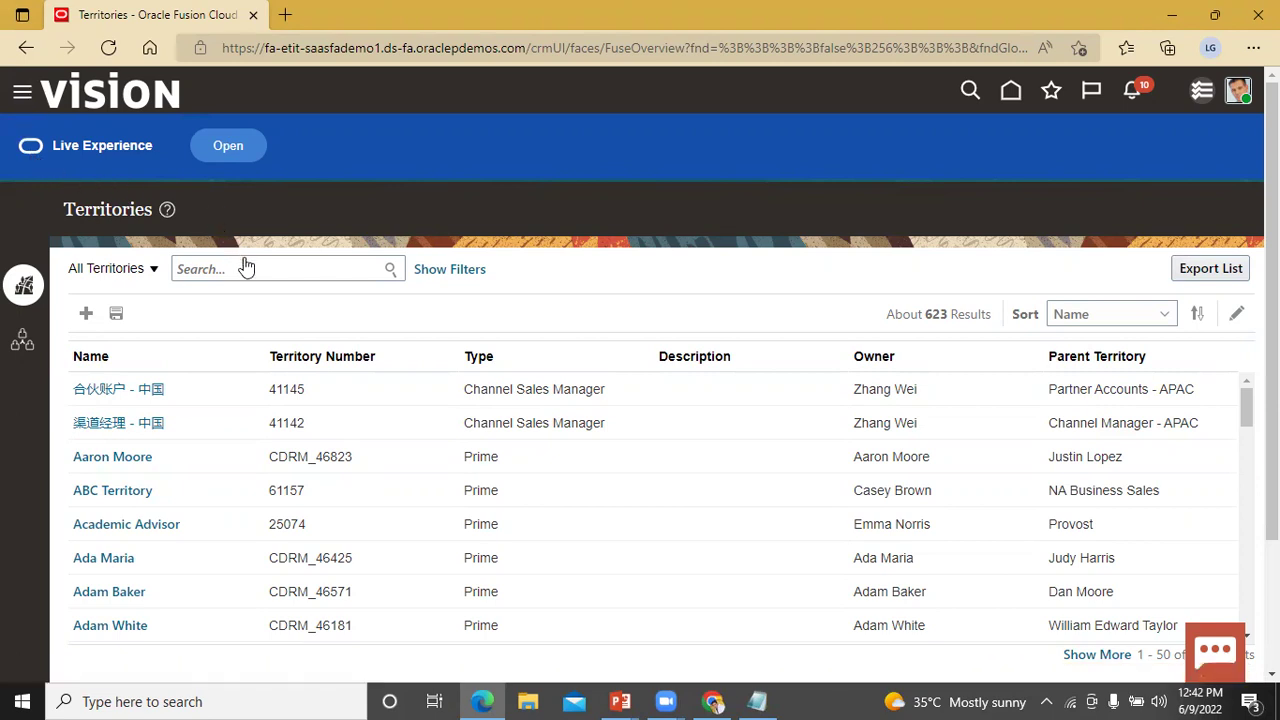
# Create a sandbox named "BISP territory Extend" with the Application Composer tool selected, and enter it.
pyautogui.scroll(-10, 194, 291)
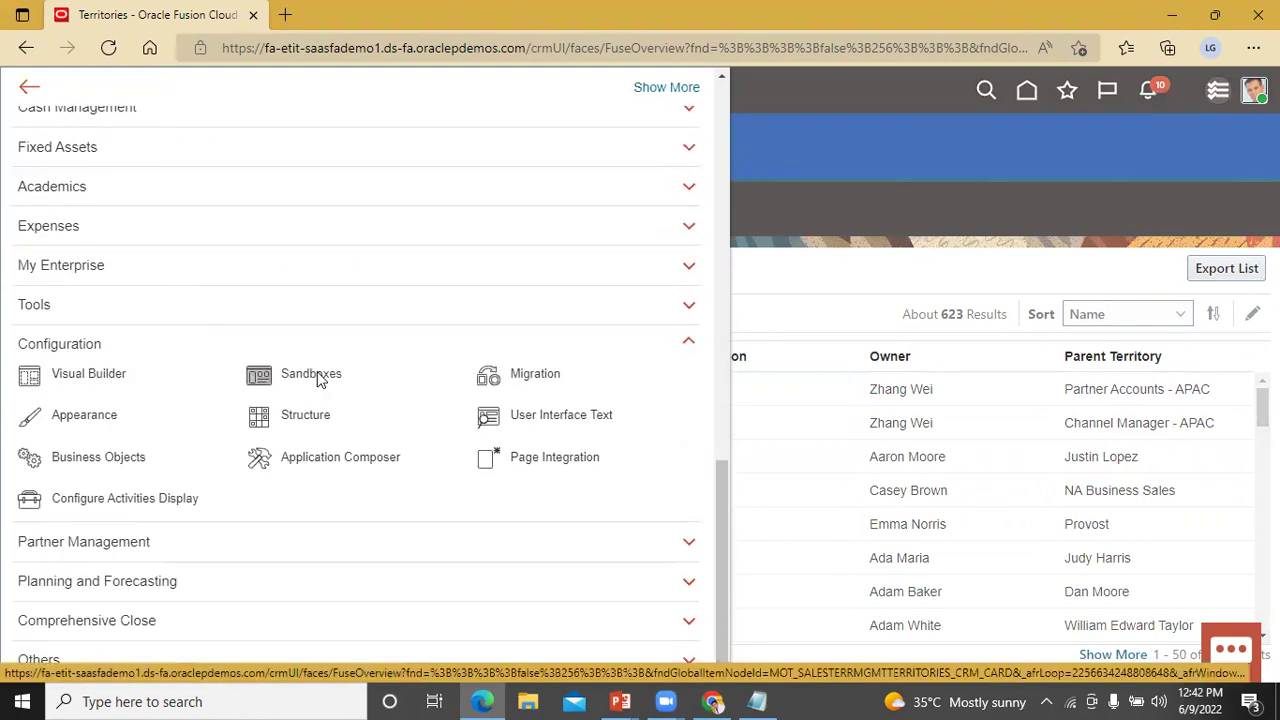
pyautogui.click(318, 376)
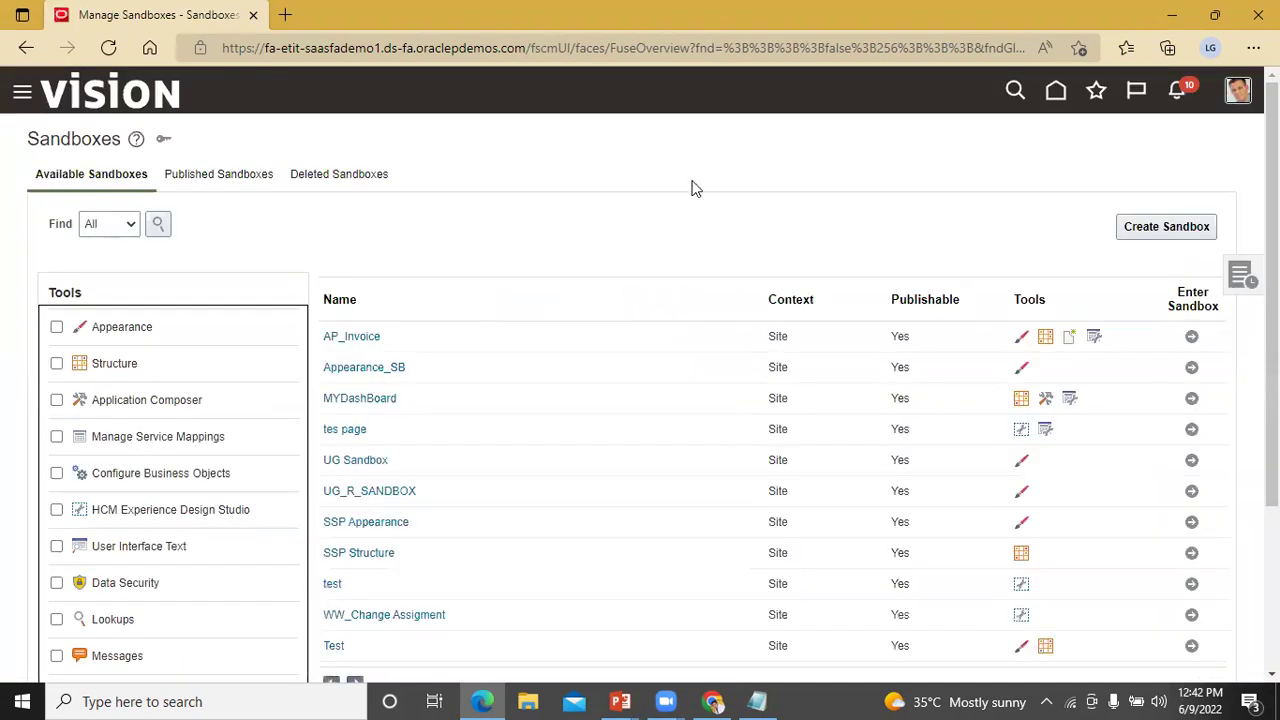
pyautogui.click(1147, 226)
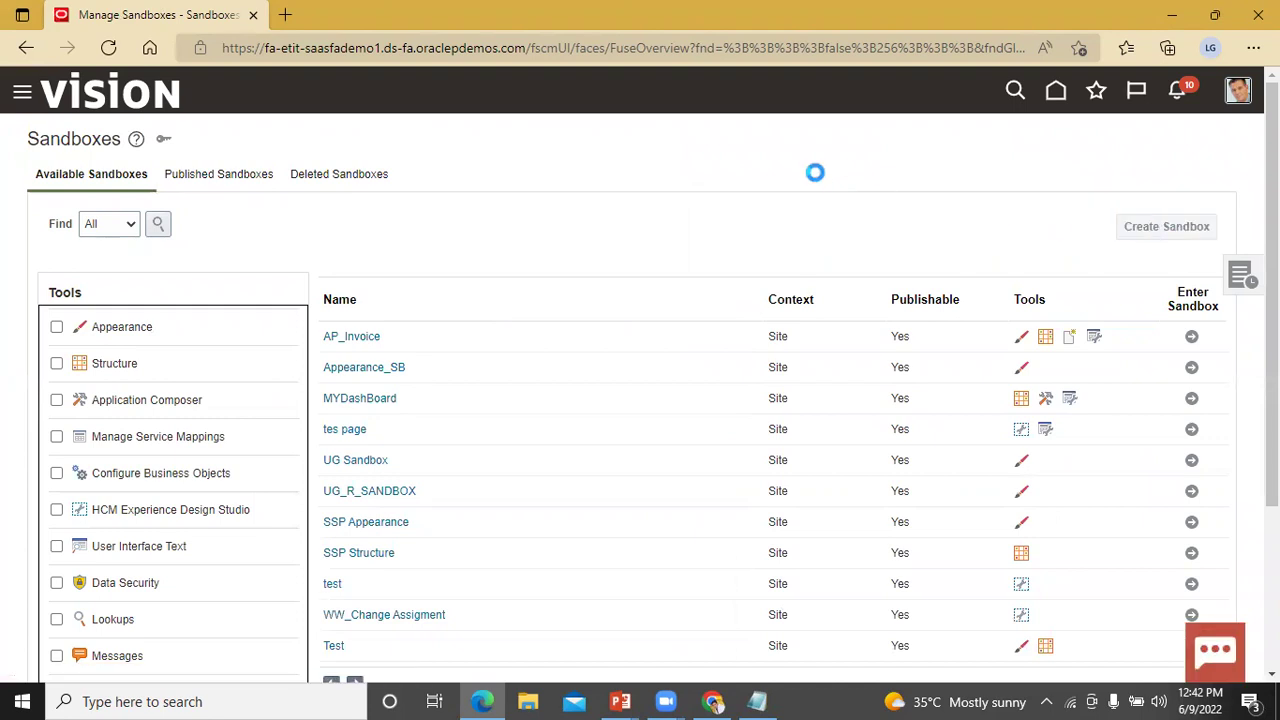
pyautogui.click(288, 198)
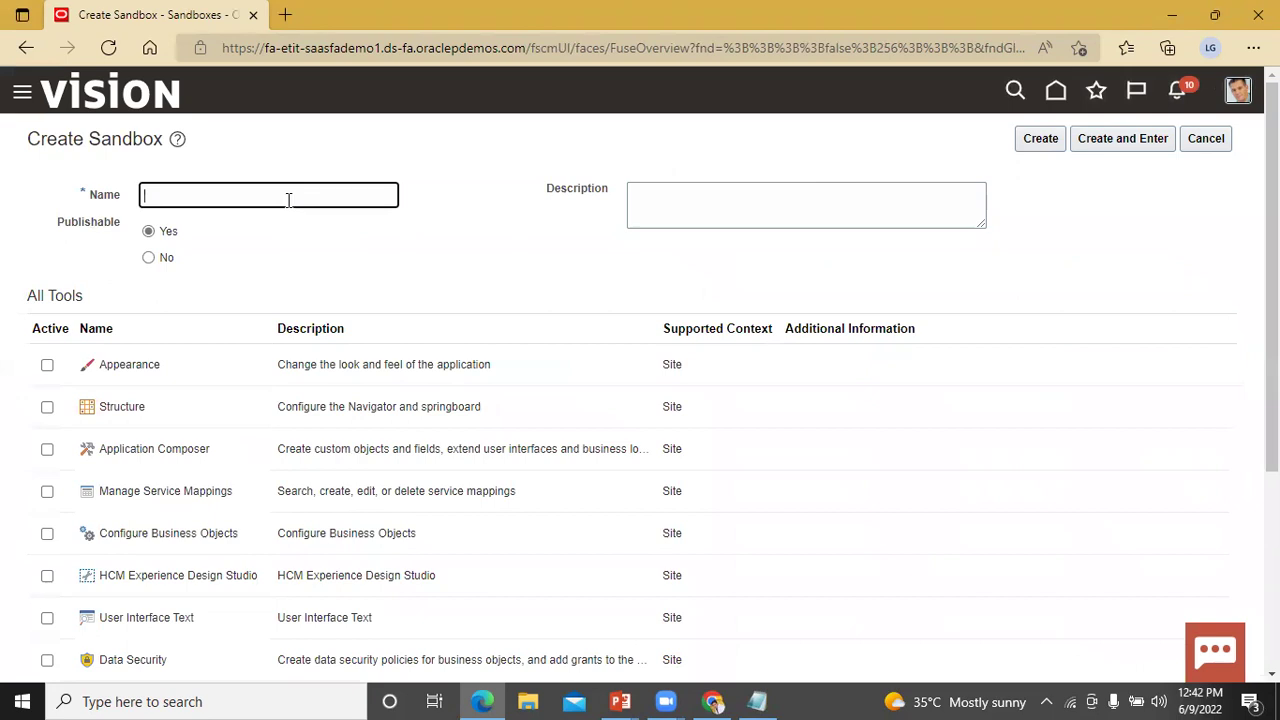
pyautogui.write('BISP terrio')
pyautogui.press('BackSpace')
pyautogui.write('tory')
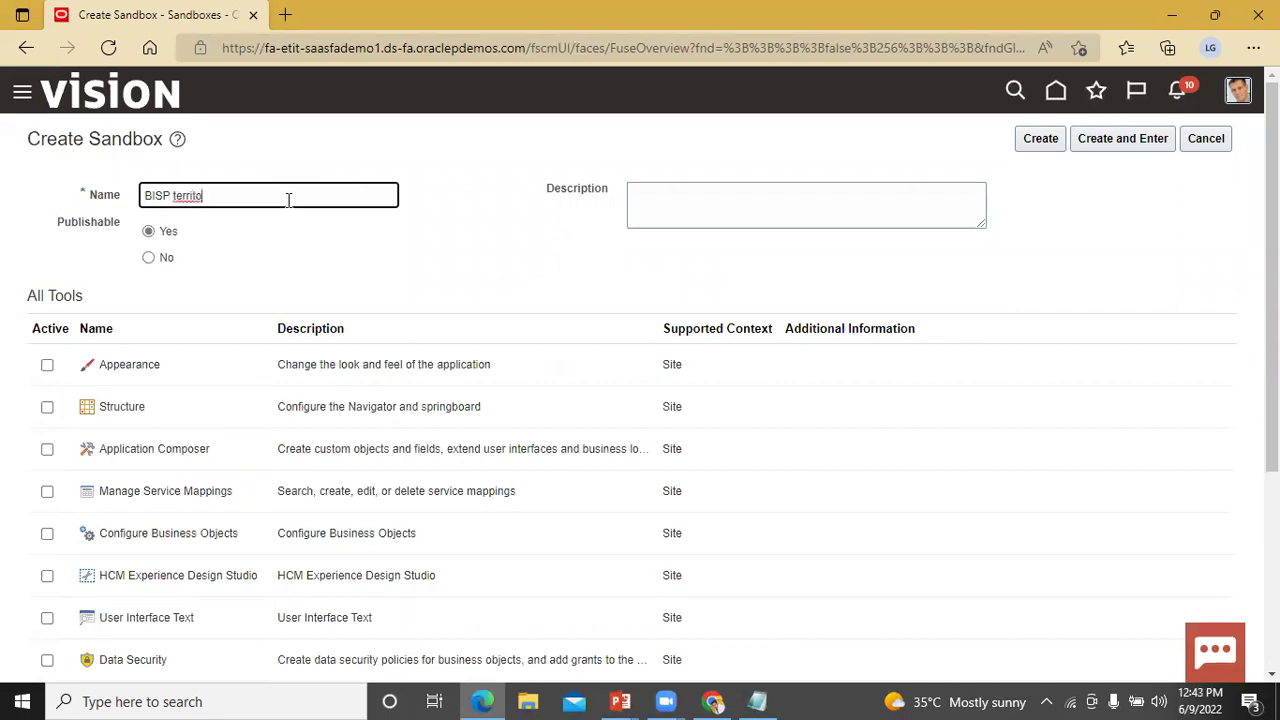
pyautogui.write(' Extend')
pyautogui.click(48, 451)
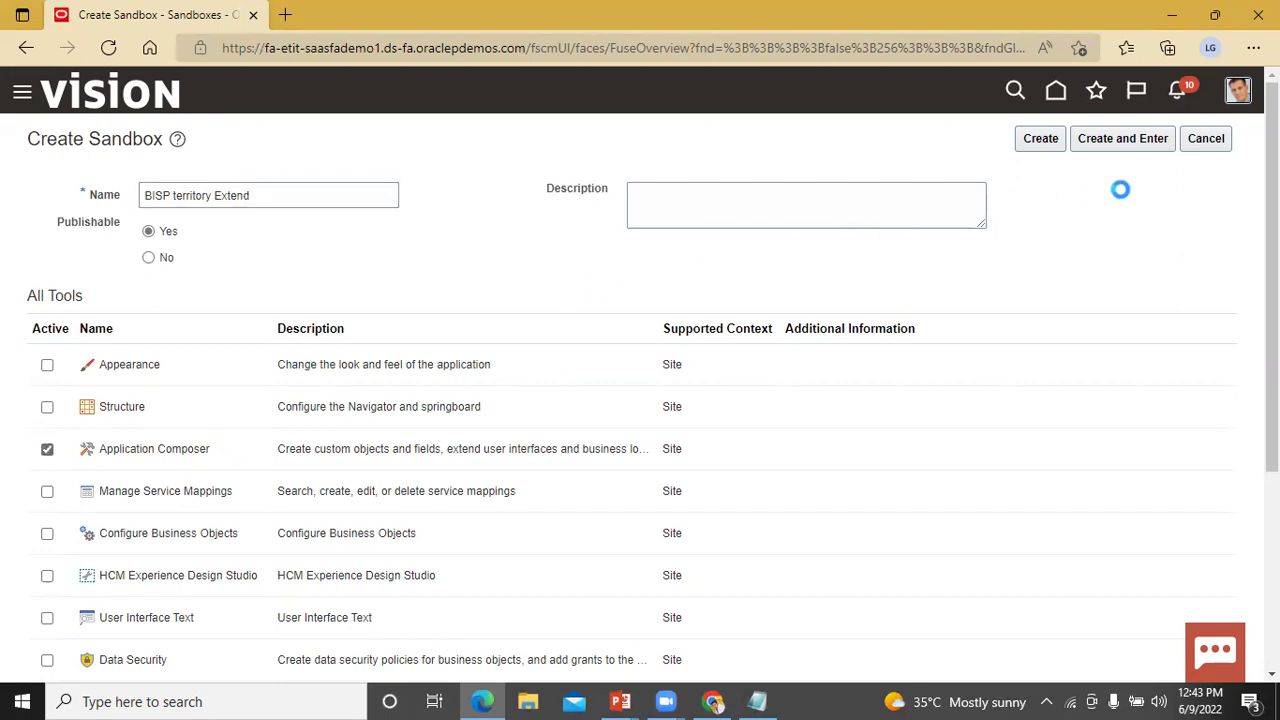
pyautogui.click(1134, 138)
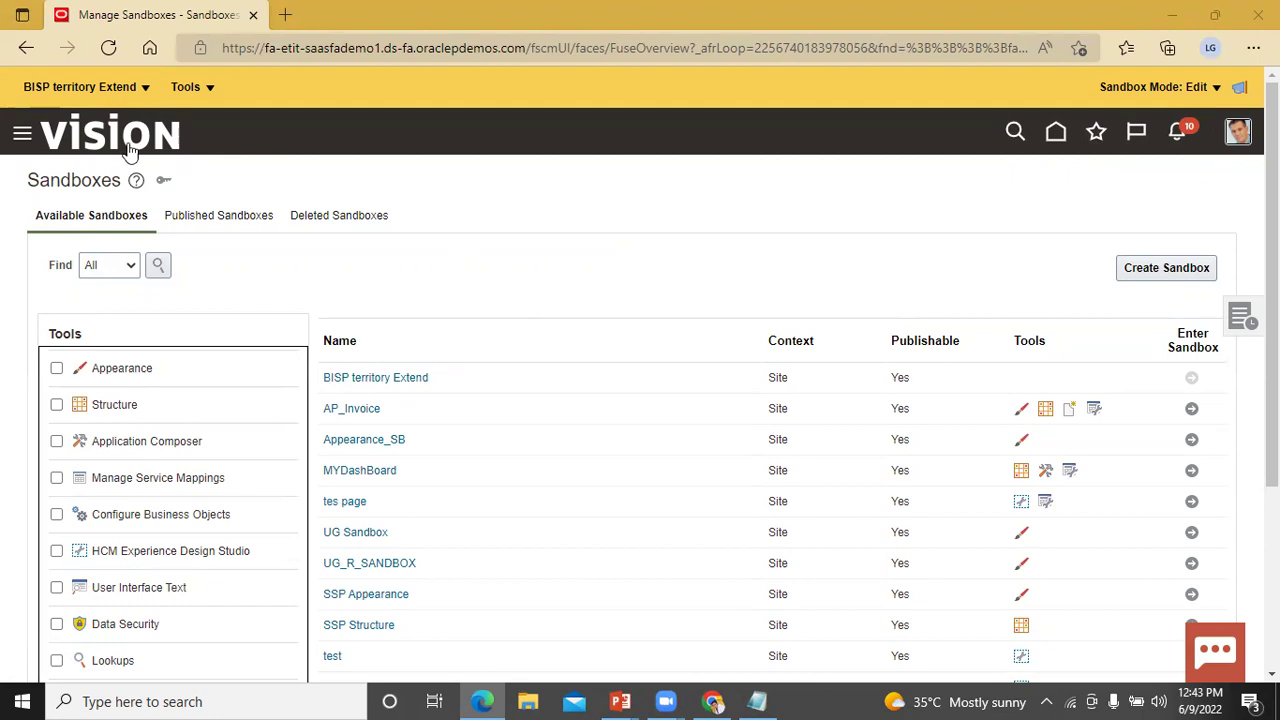
# Go to the sandbox's details page for adding tools and refresh its tool activation status.
pyautogui.click(80, 87)
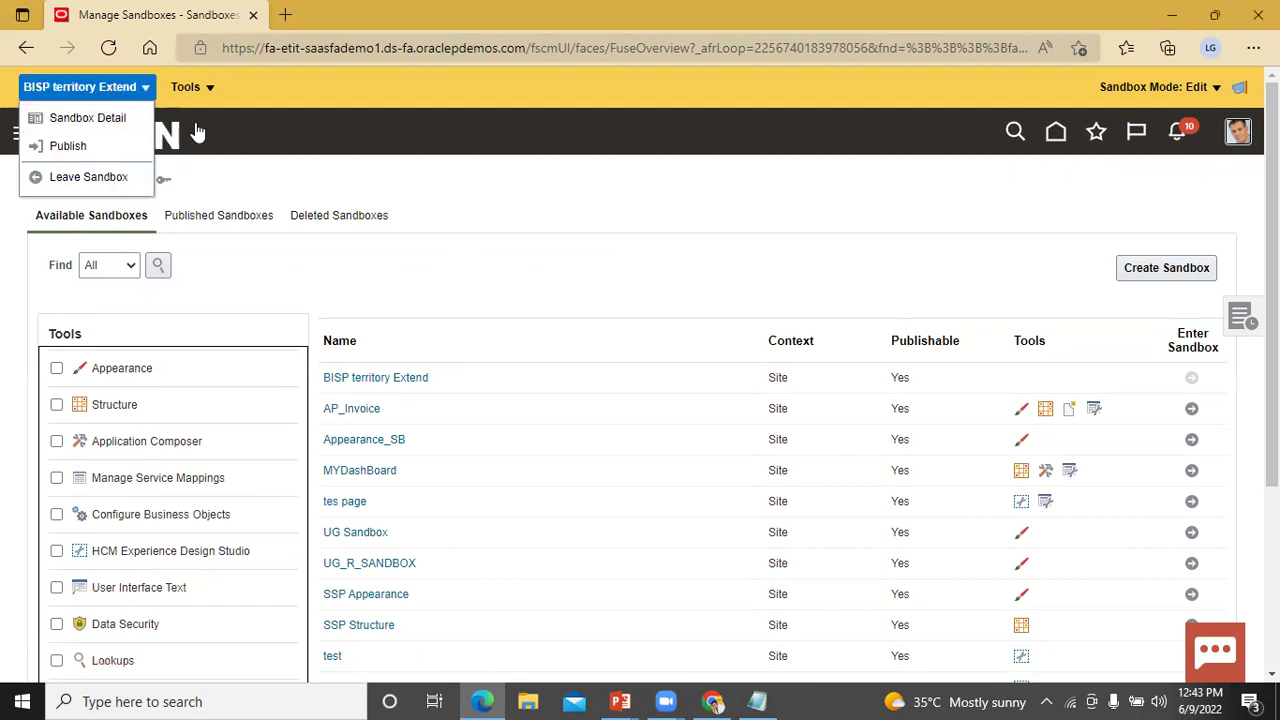
pyautogui.click(212, 88)
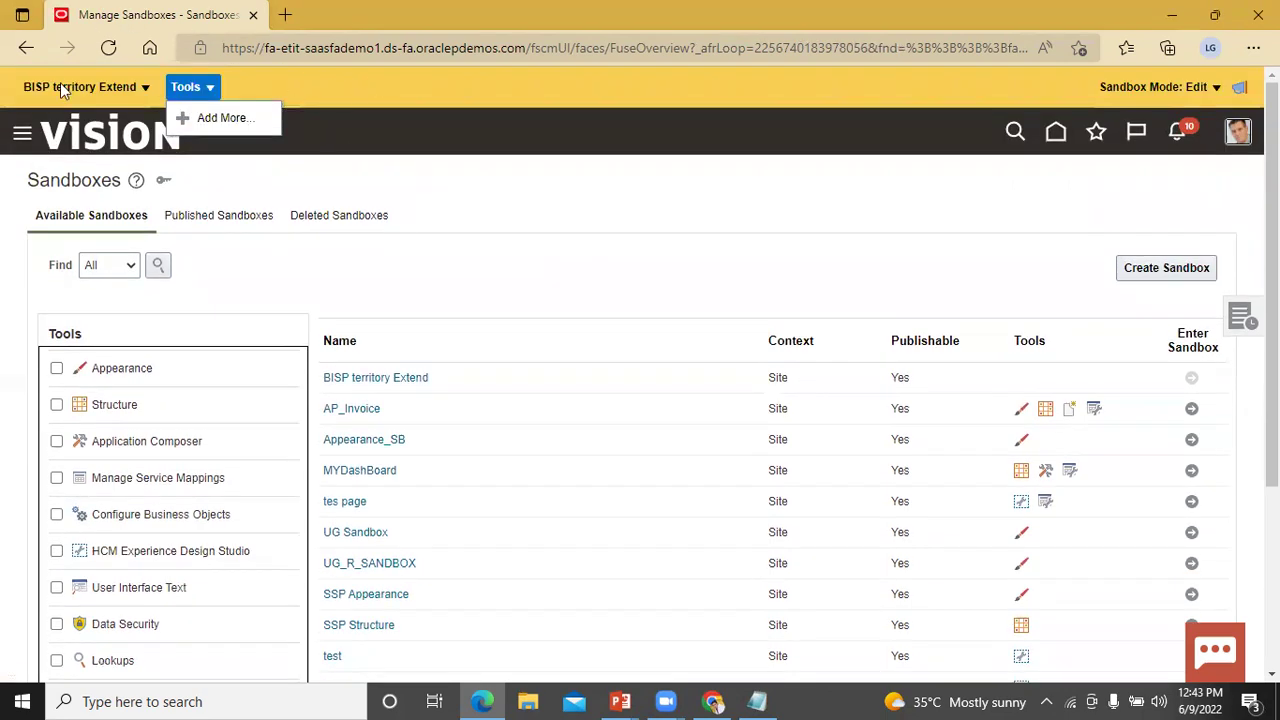
pyautogui.click(224, 118)
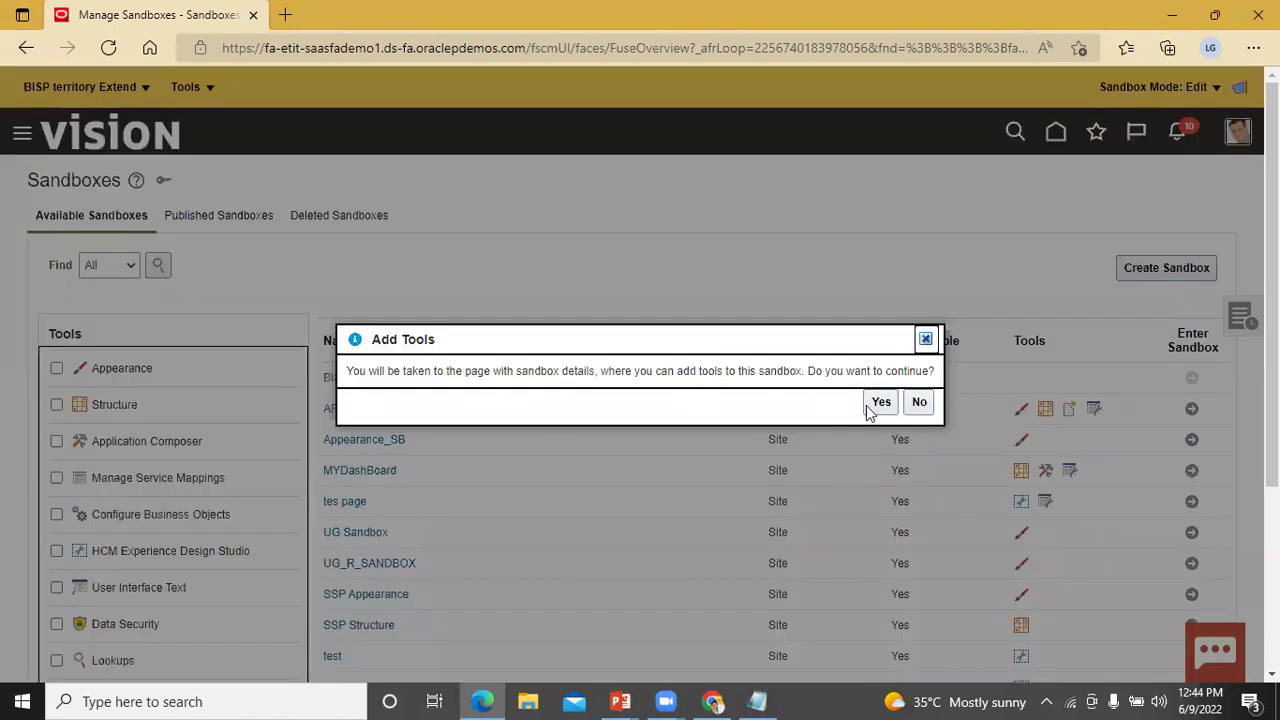
pyautogui.click(882, 402)
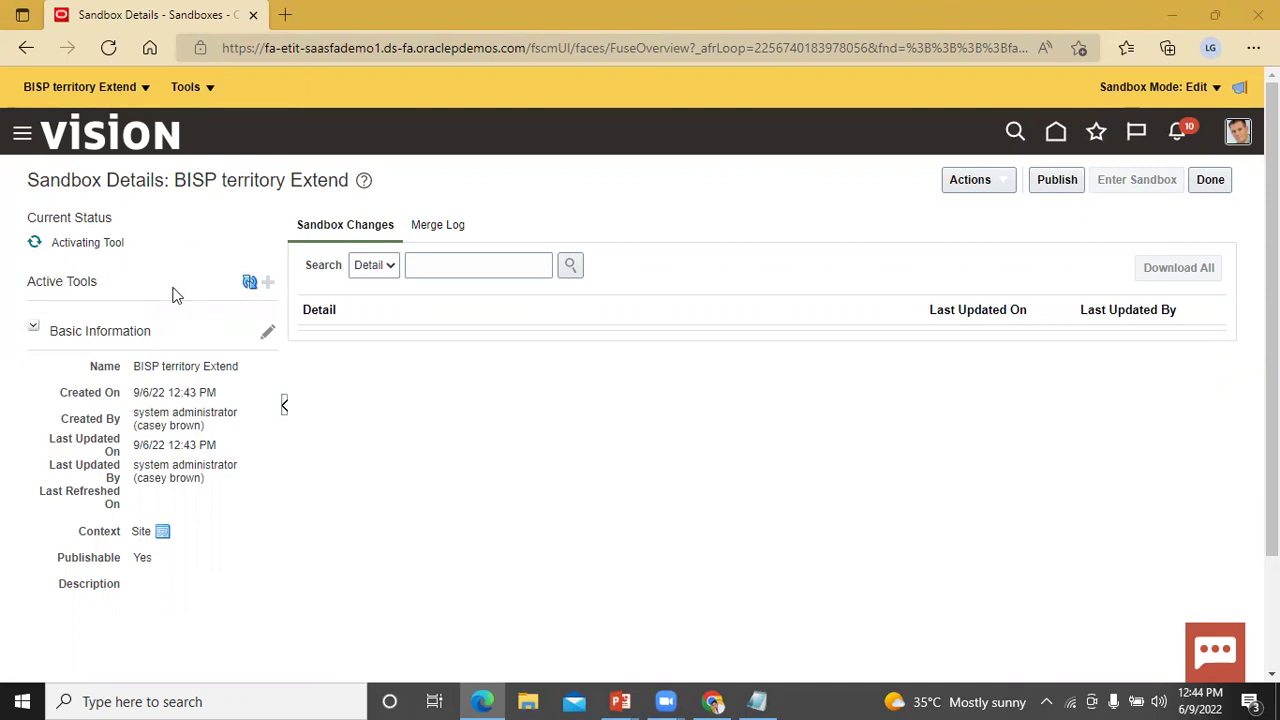
pyautogui.click(251, 284)
pyautogui.click(249, 282)
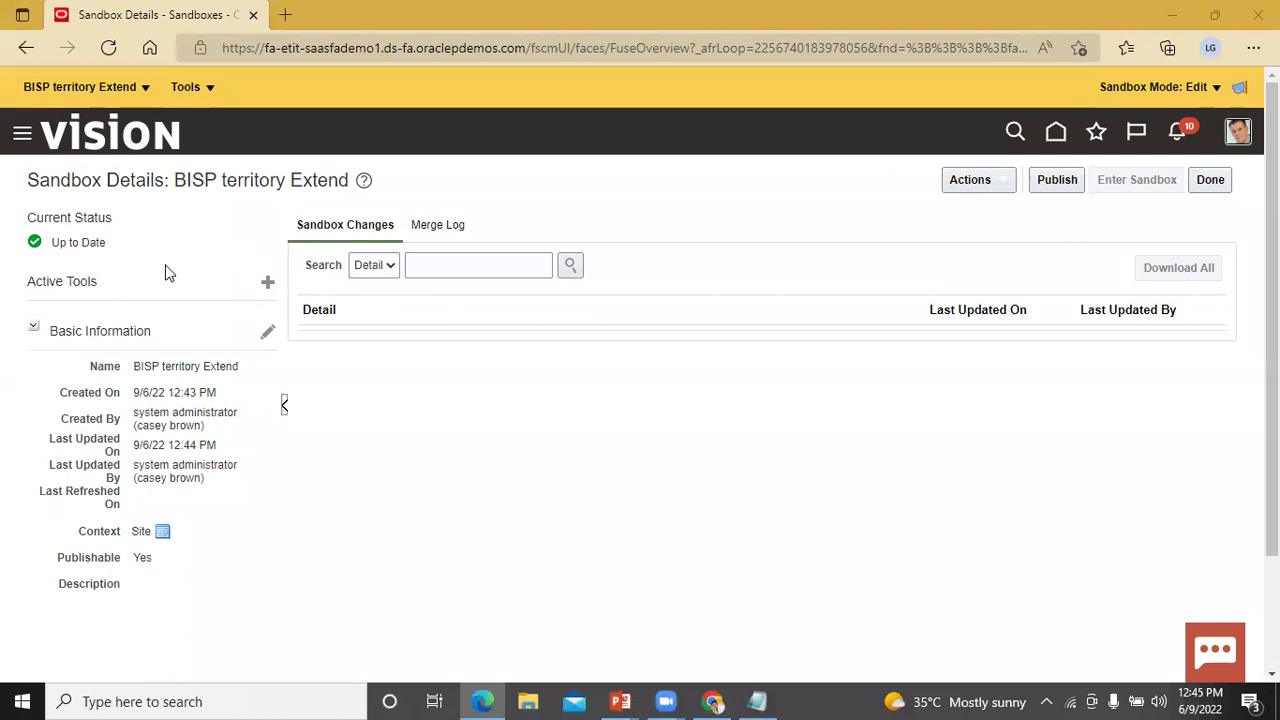
# Add Application Composer to the active tools of the BISP territory Extend sandbox.
pyautogui.click(268, 287)
pyautogui.click(261, 215)
pyautogui.scroll(-2, 805, 291)
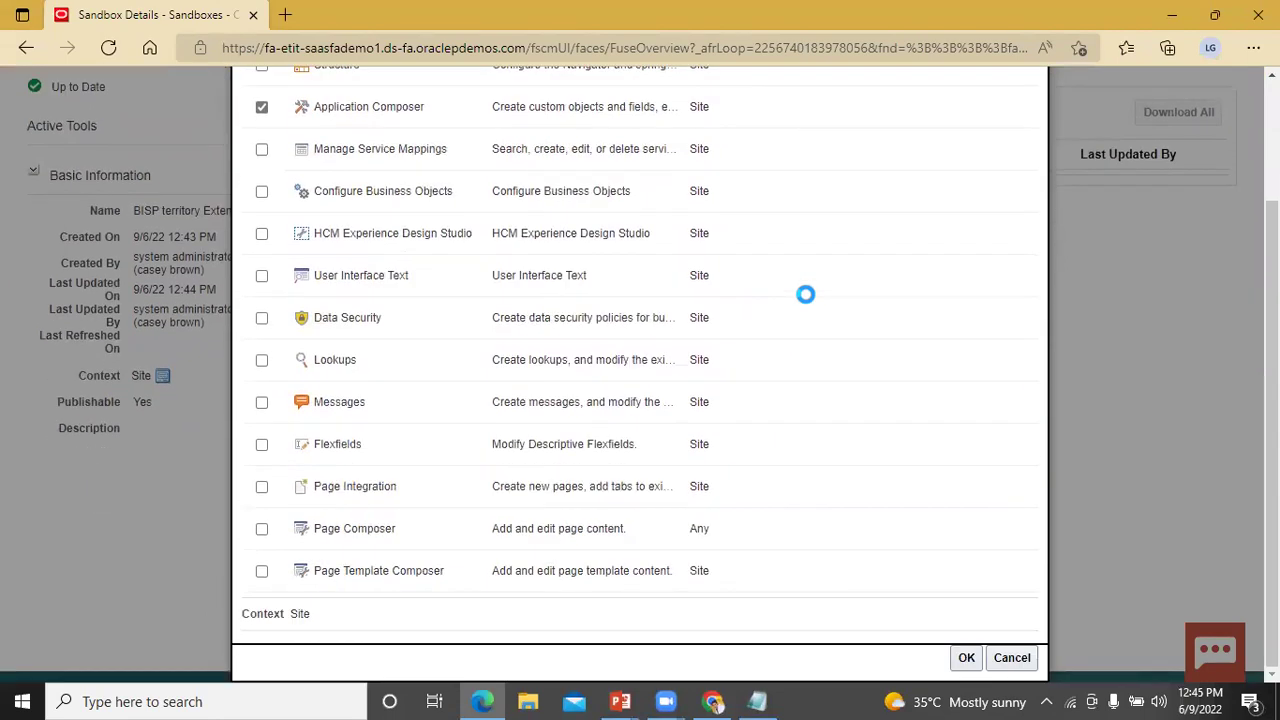
pyautogui.click(964, 658)
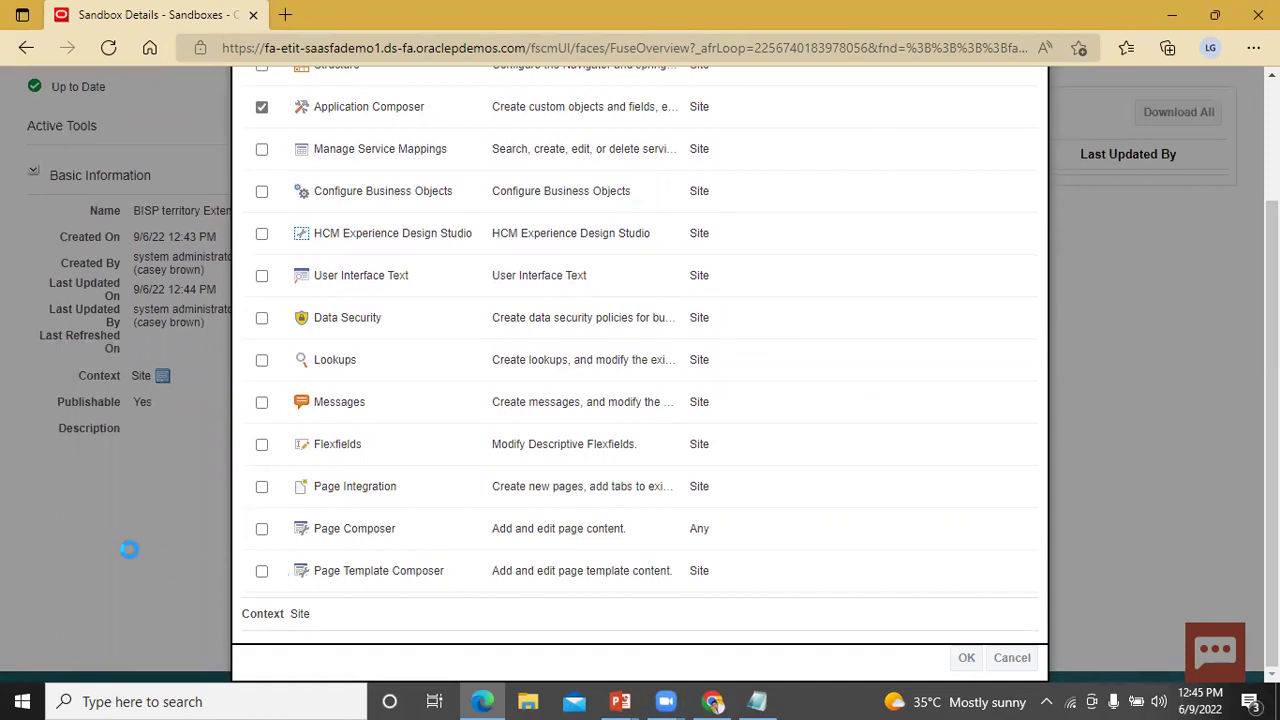
pyautogui.scroll(2, 130, 557)
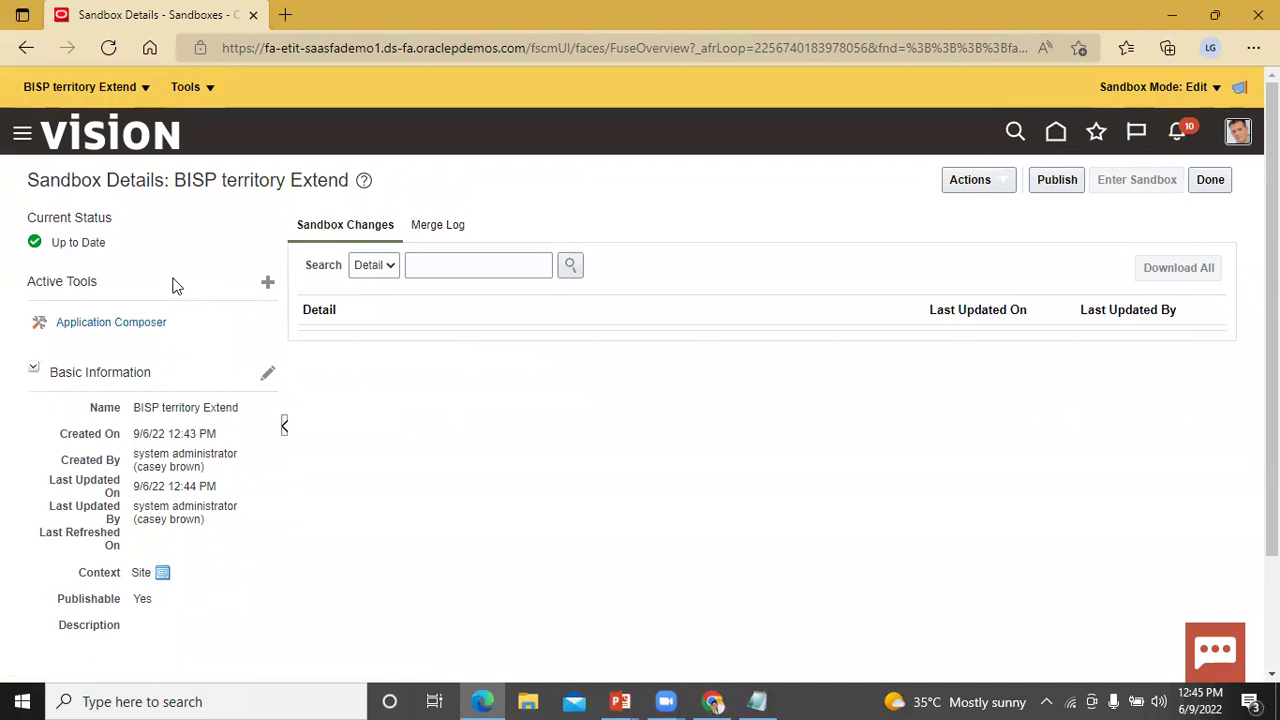
# Check the tools offered in the active sandbox, and return from its details to the sandbox list.
pyautogui.click(180, 87)
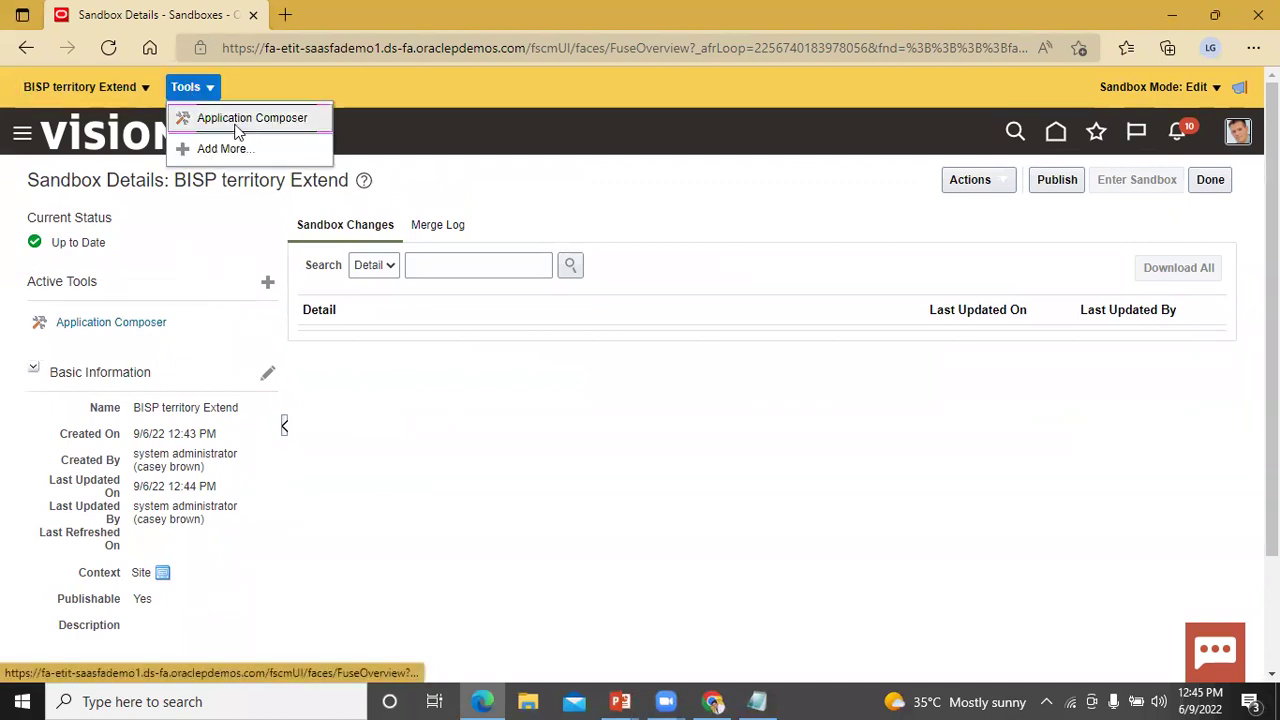
pyautogui.click(296, 81)
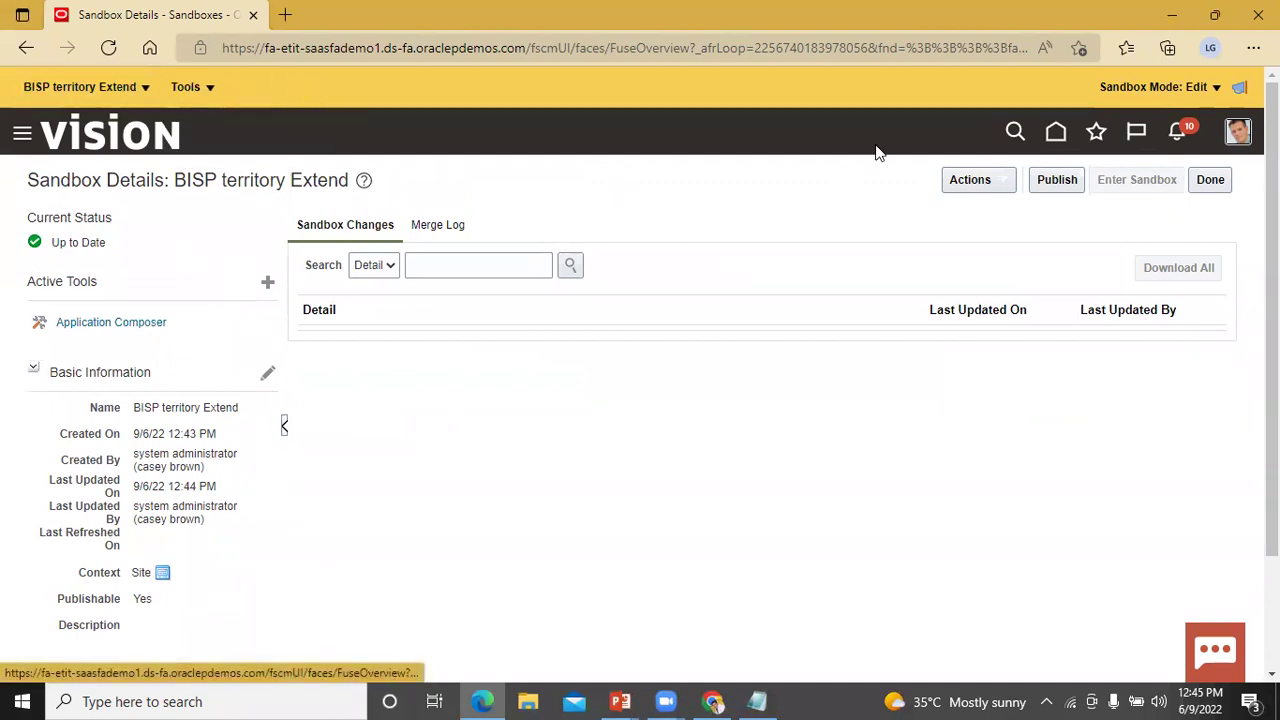
pyautogui.click(1210, 180)
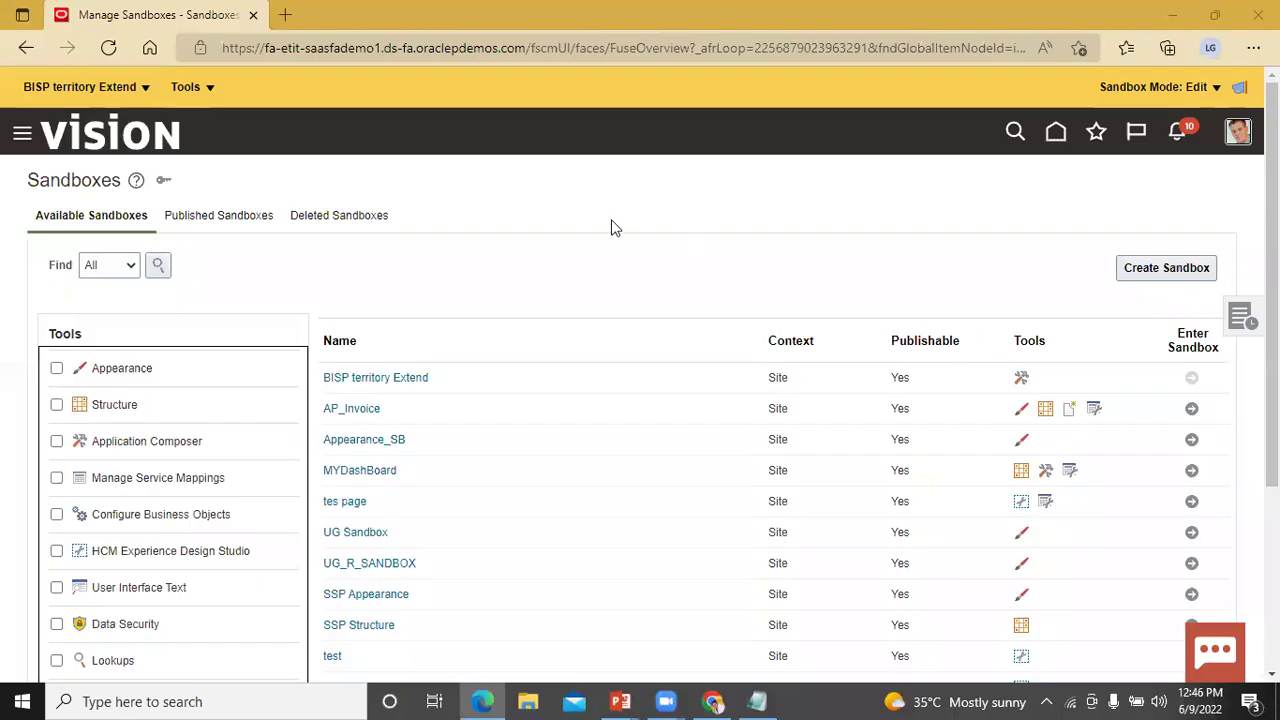
# Go to Application Composer in the Configuration group while staying in the sandbox.
pyautogui.click(22, 133)
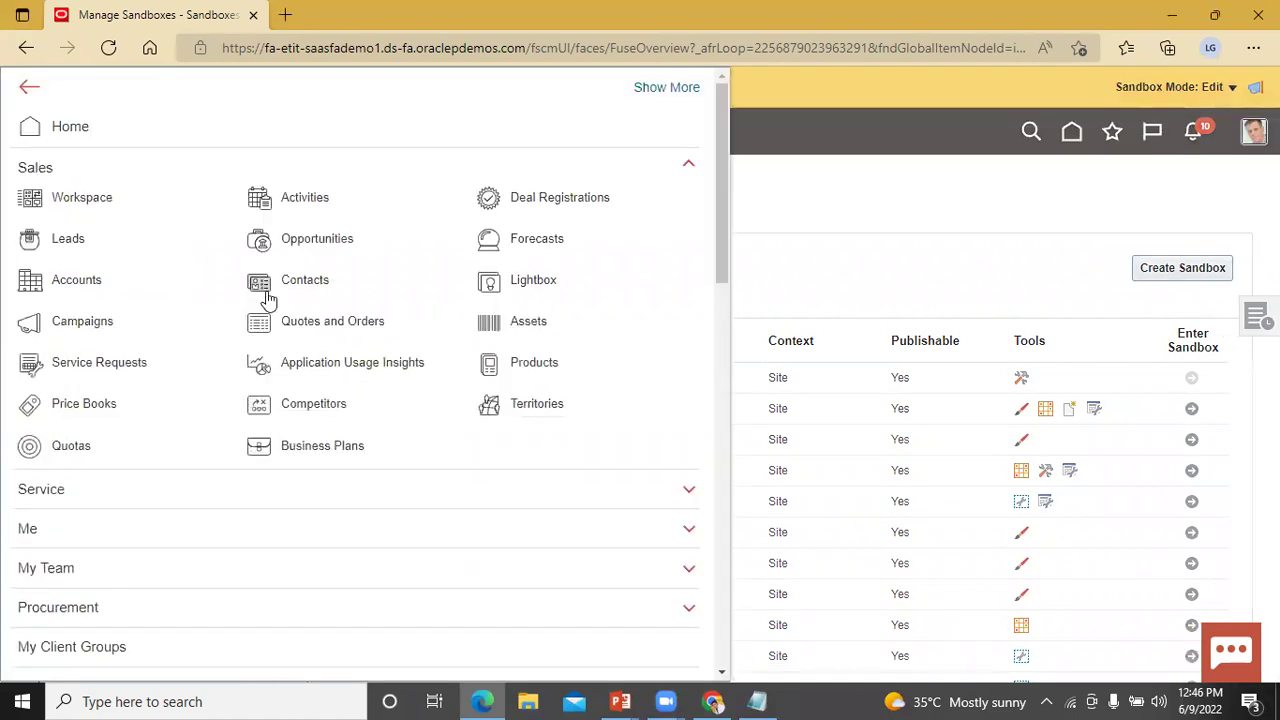
pyautogui.scroll(-8, 268, 300)
pyautogui.scroll(-3, 268, 300)
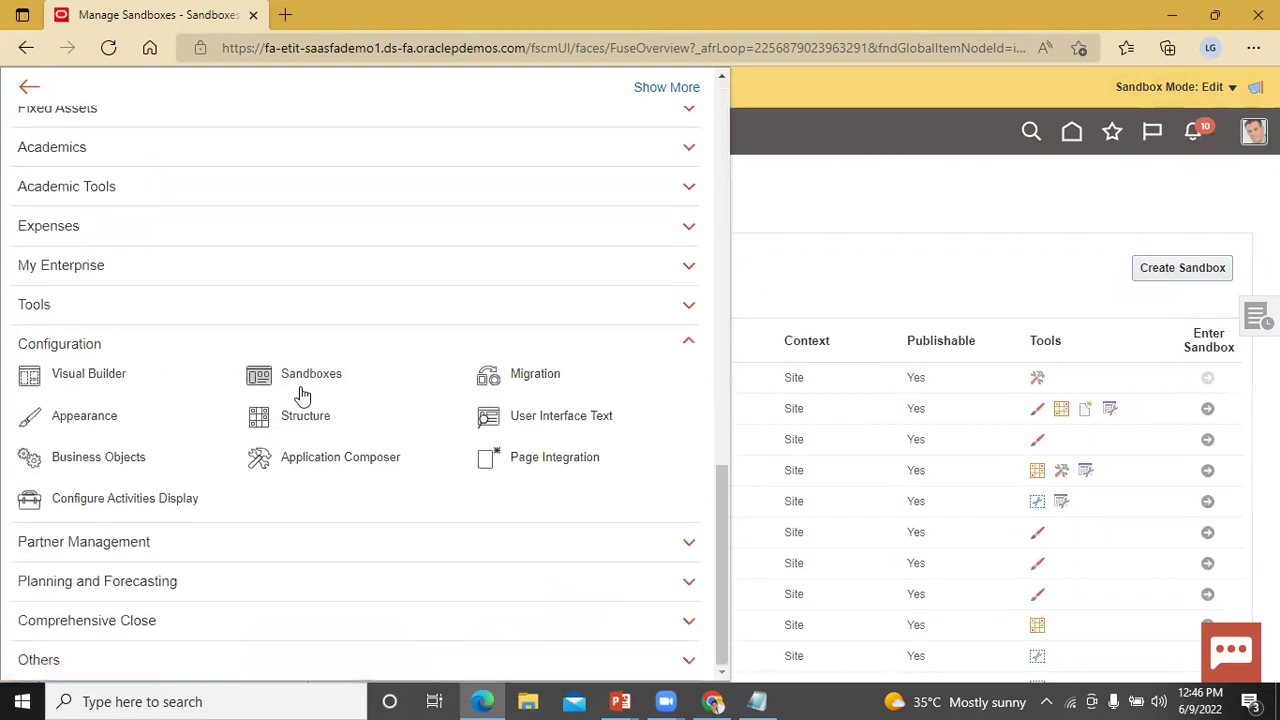
pyautogui.click(318, 460)
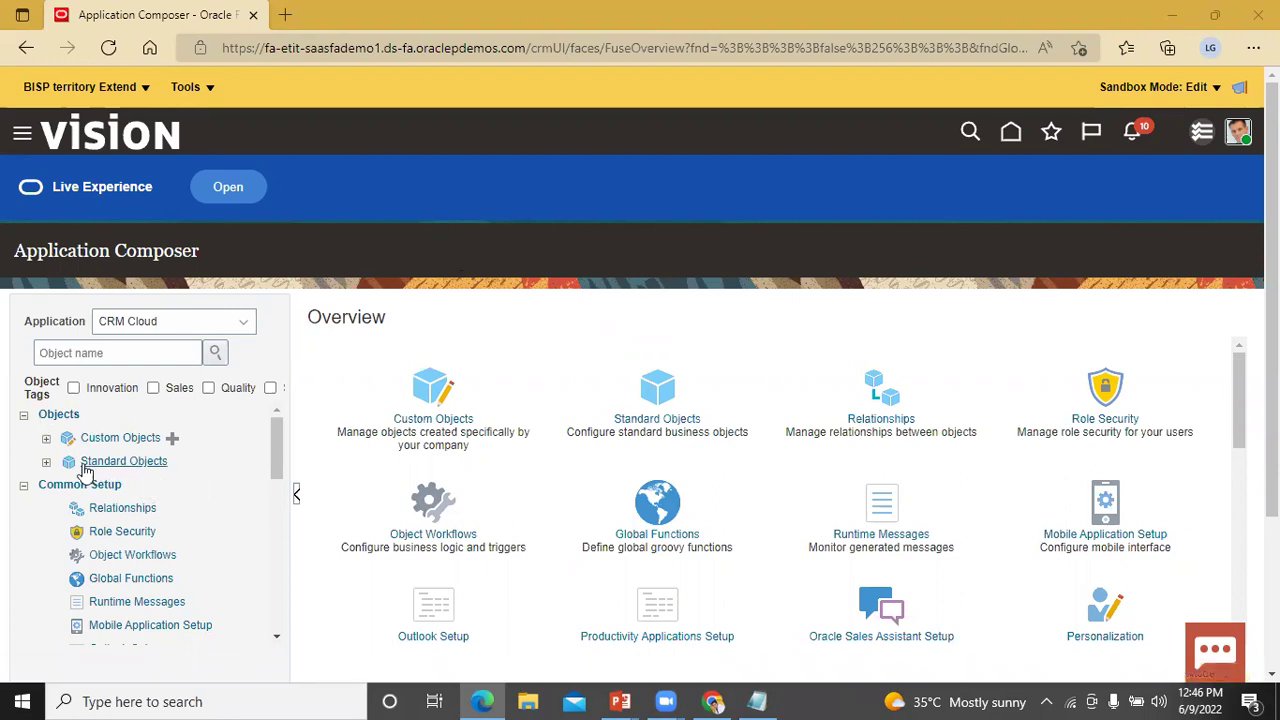
# Find the Sales Territory object among the standard objects and open its Pages configuration.
pyautogui.click(46, 461)
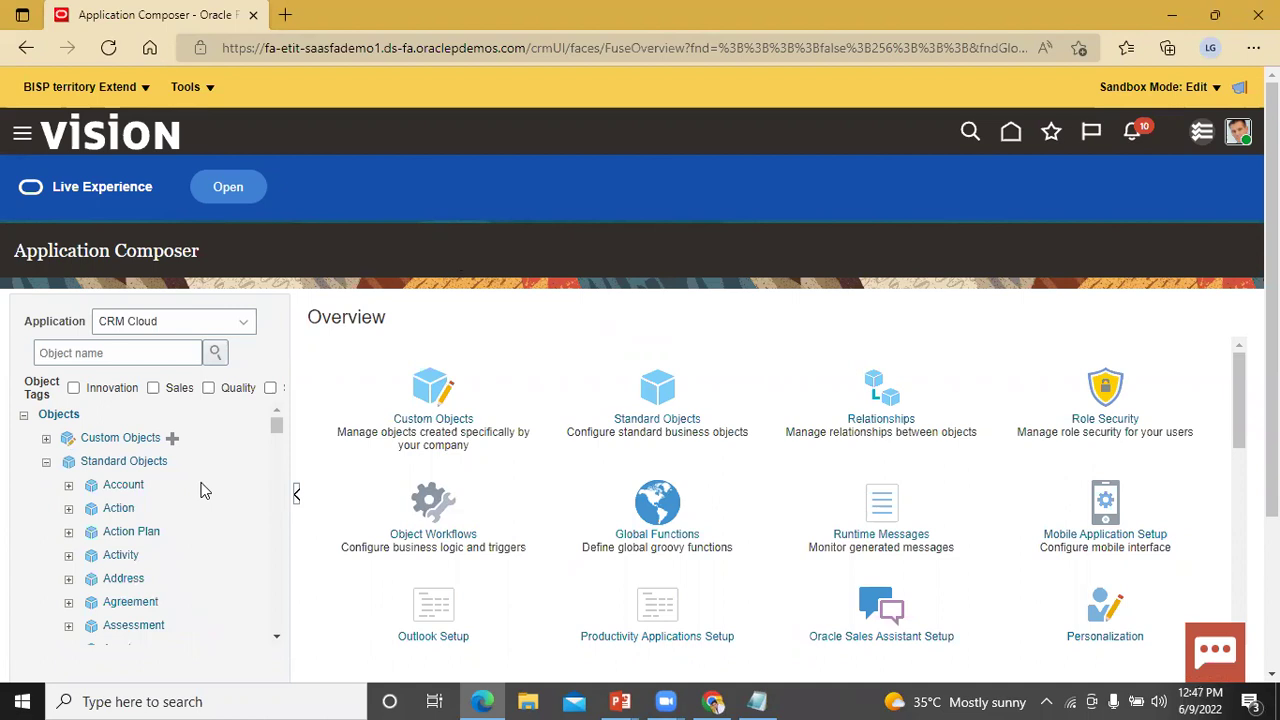
pyautogui.scroll(-10, 200, 490)
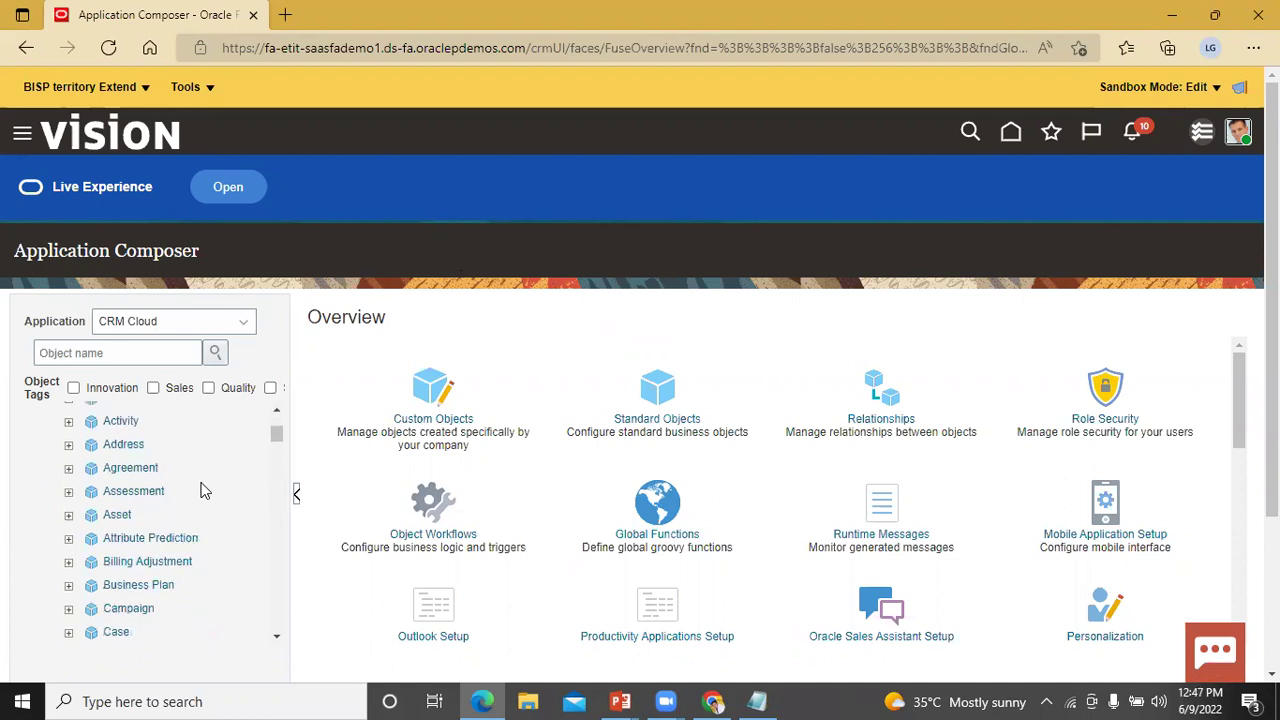
pyautogui.scroll(-12, 195, 475)
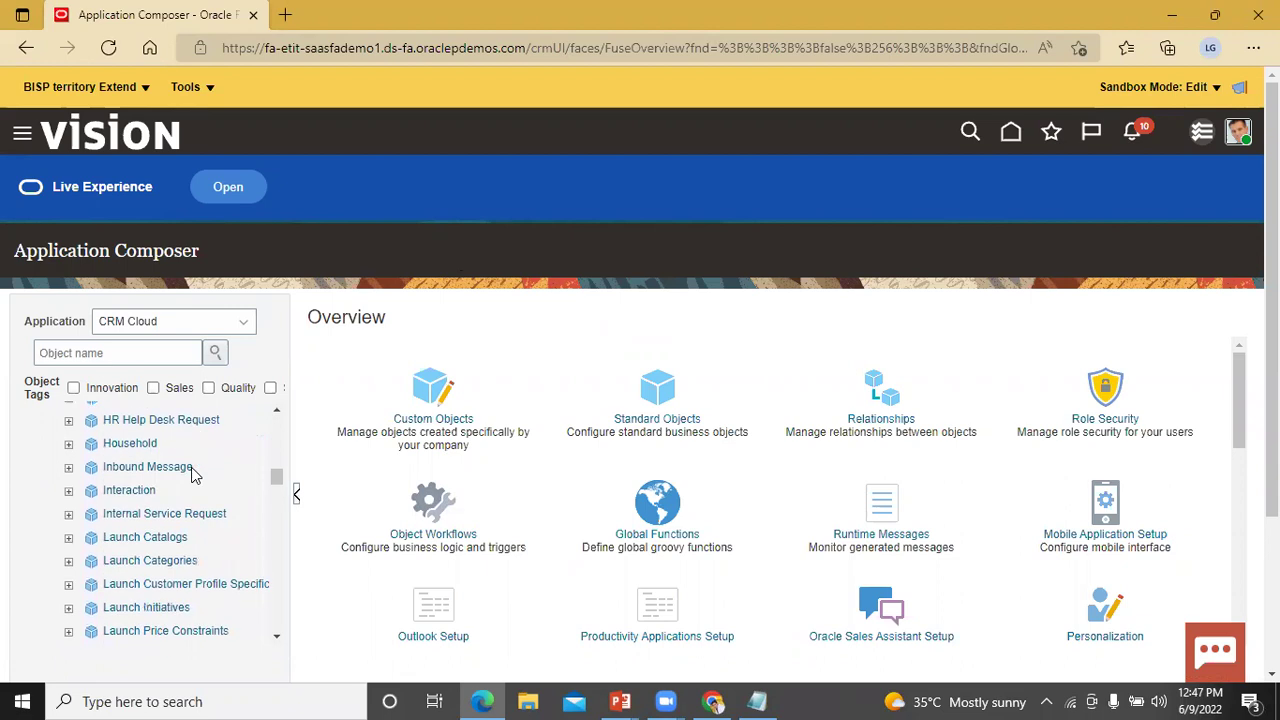
pyautogui.scroll(-12, 195, 475)
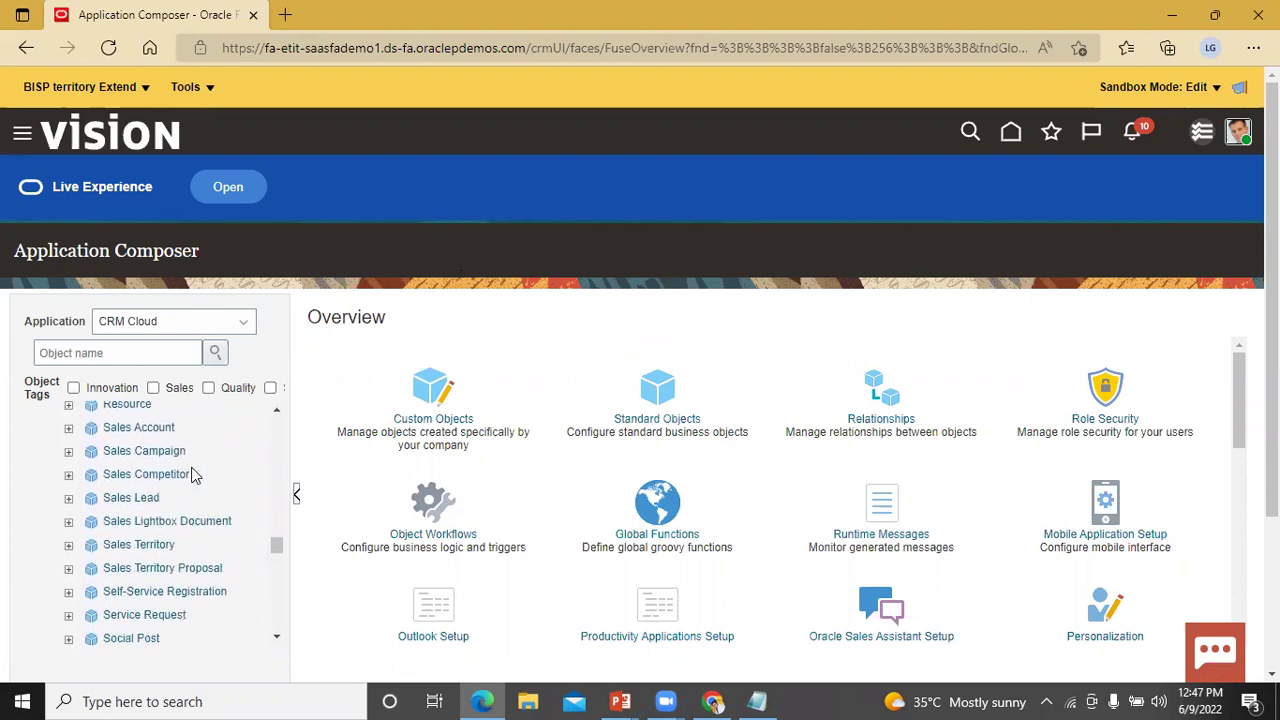
pyautogui.scroll(-1, 195, 475)
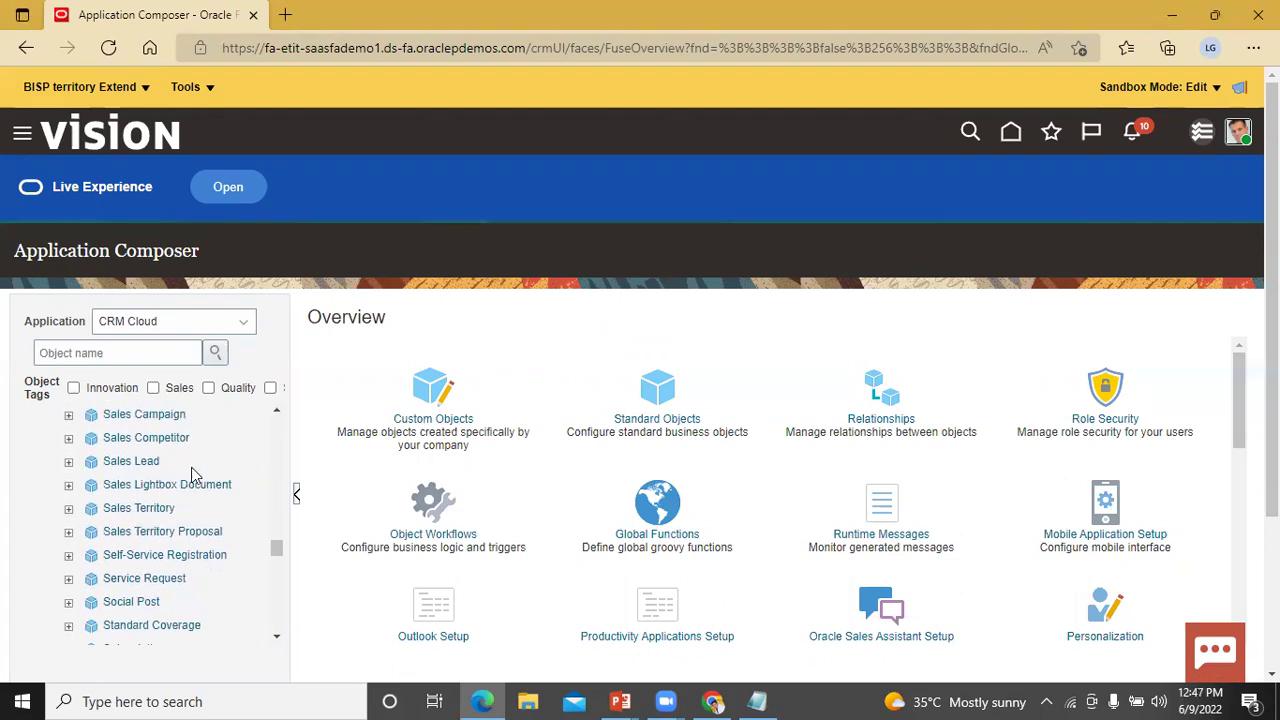
pyautogui.click(69, 509)
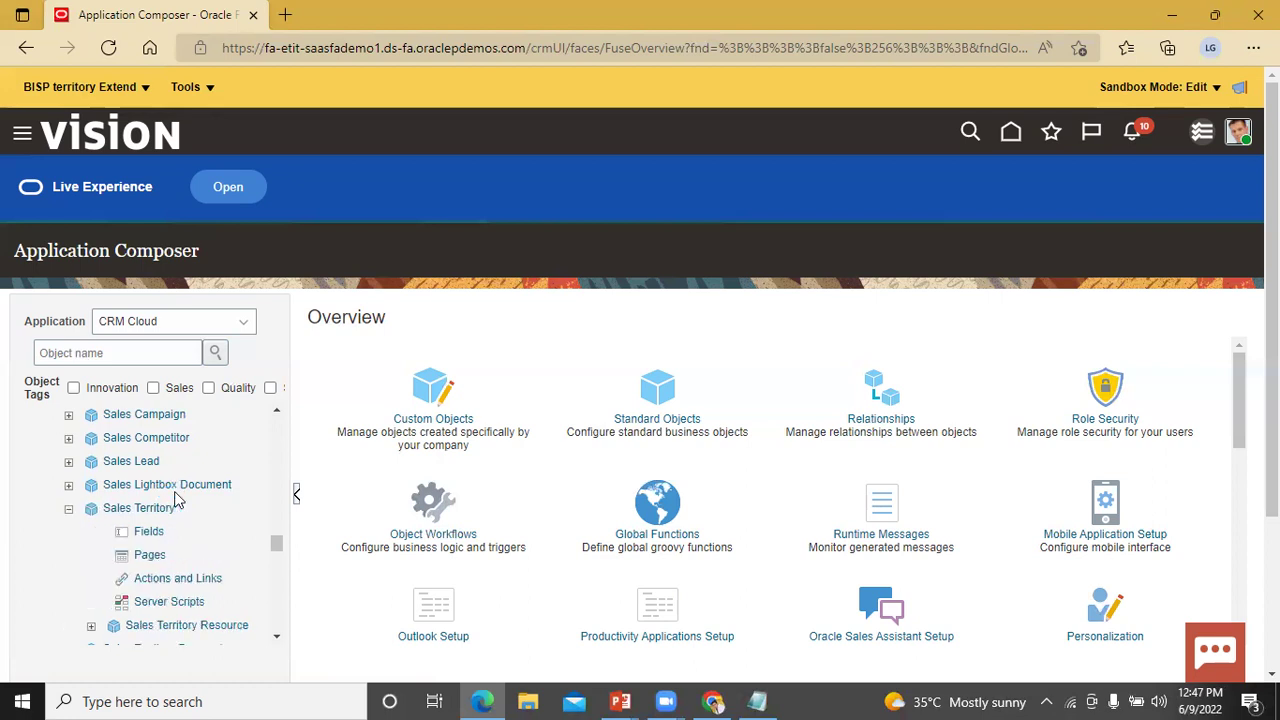
pyautogui.click(155, 556)
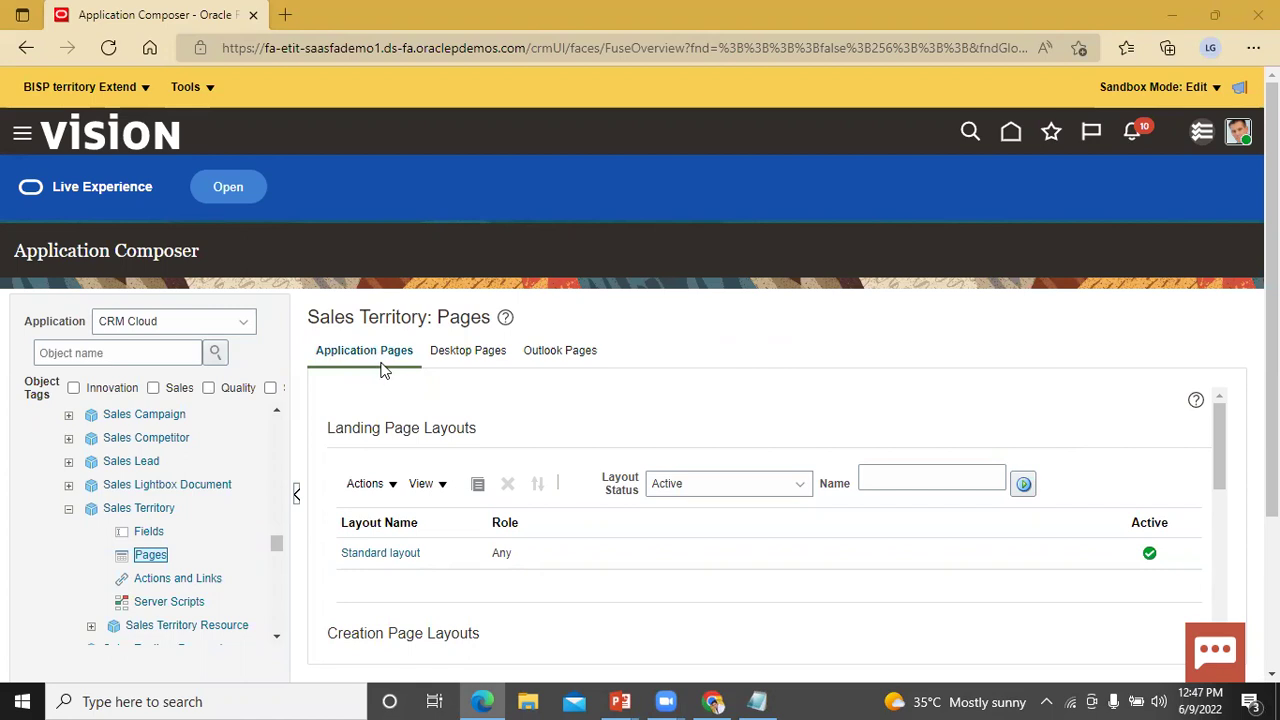
# Examine the landing, creation and details page layouts available for the Sales Territory application pages.
pyautogui.scroll(-1, 504, 412)
pyautogui.scroll(1, 512, 437)
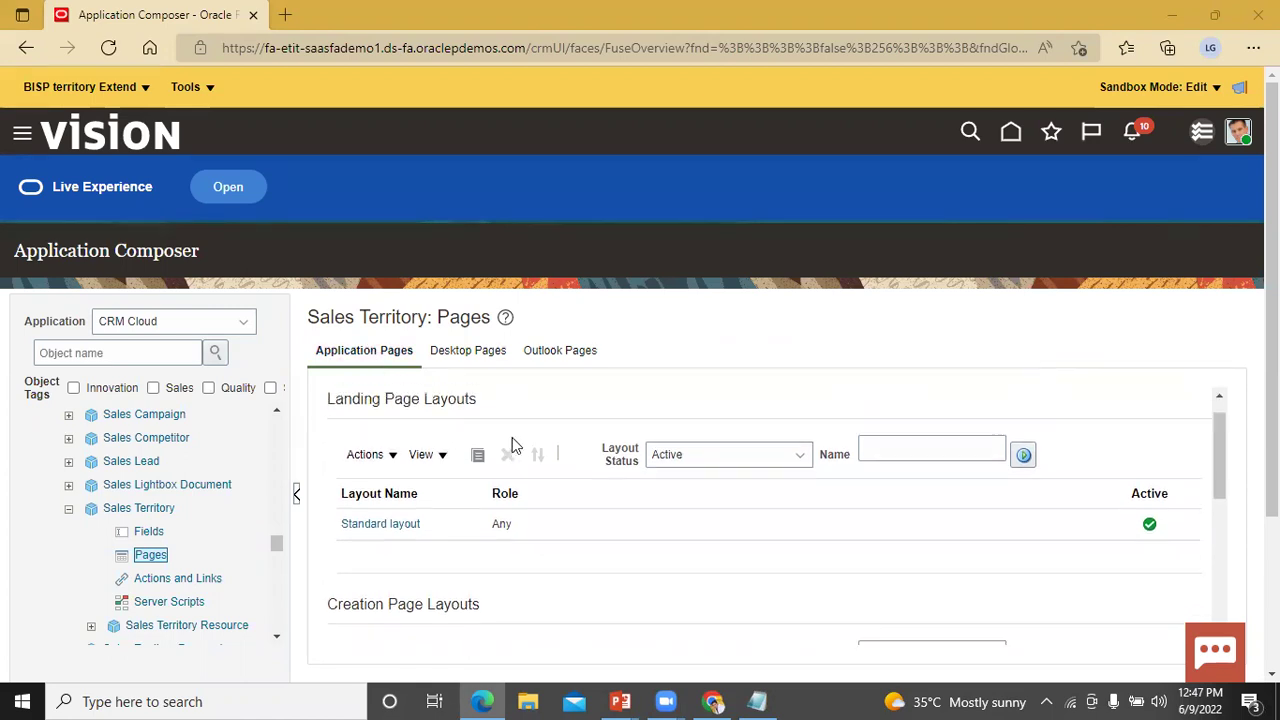
pyautogui.scroll(-3, 505, 433)
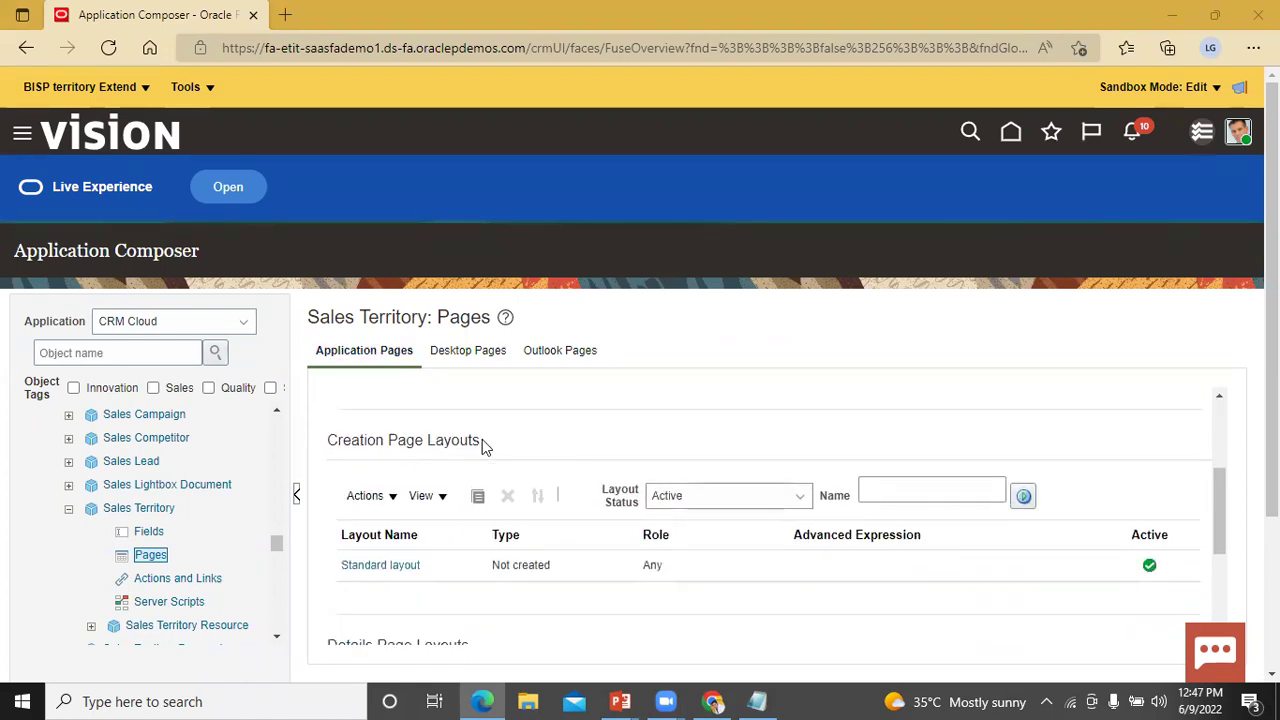
pyautogui.scroll(-3, 553, 452)
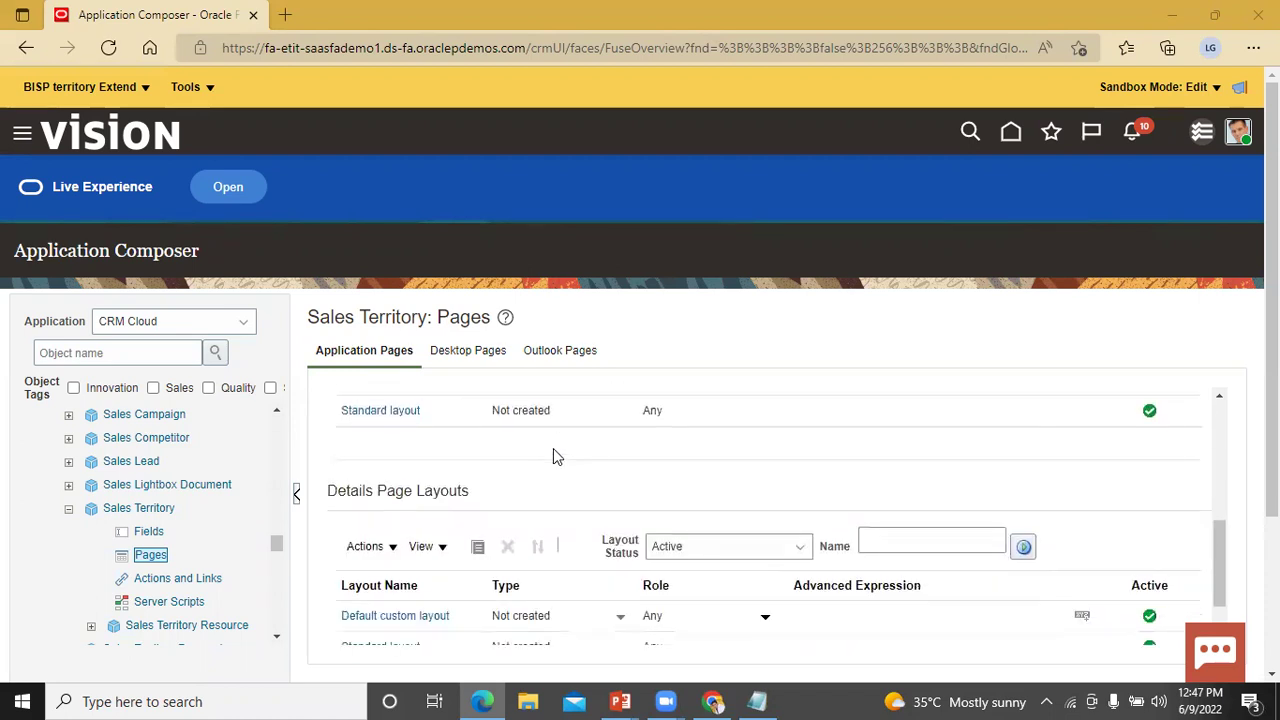
pyautogui.scroll(-1, 553, 456)
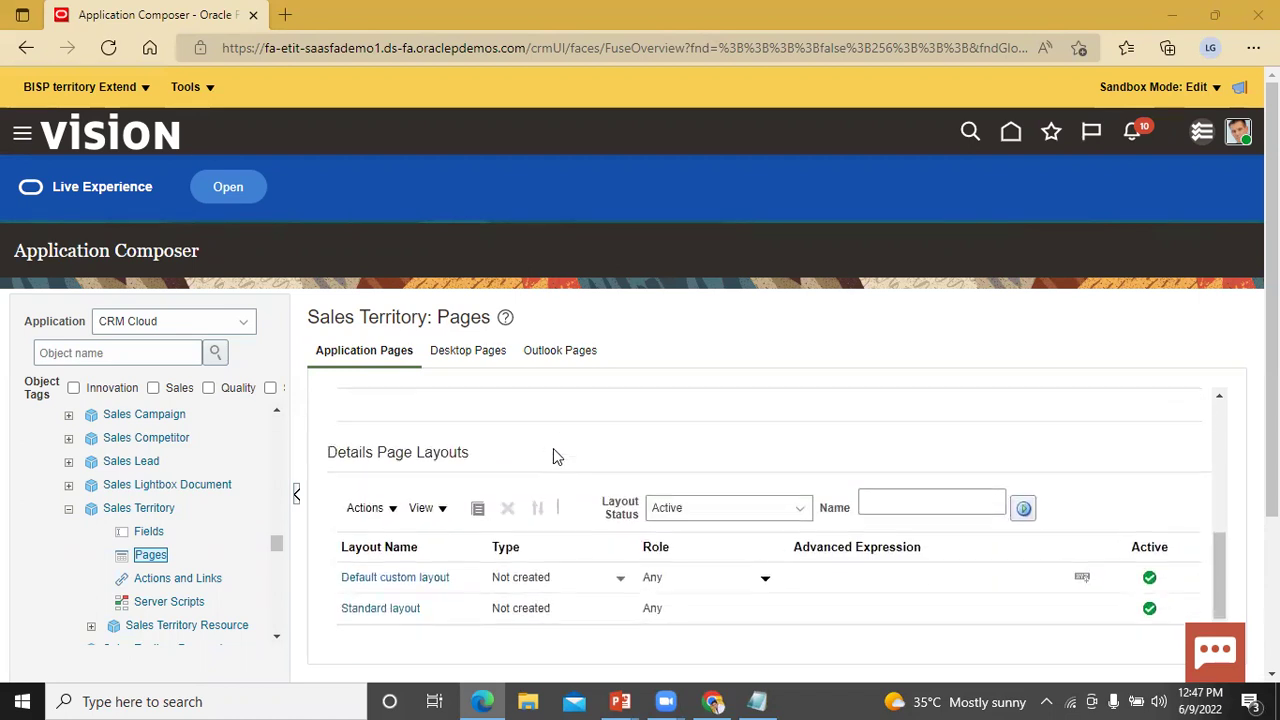
pyautogui.scroll(3, 553, 456)
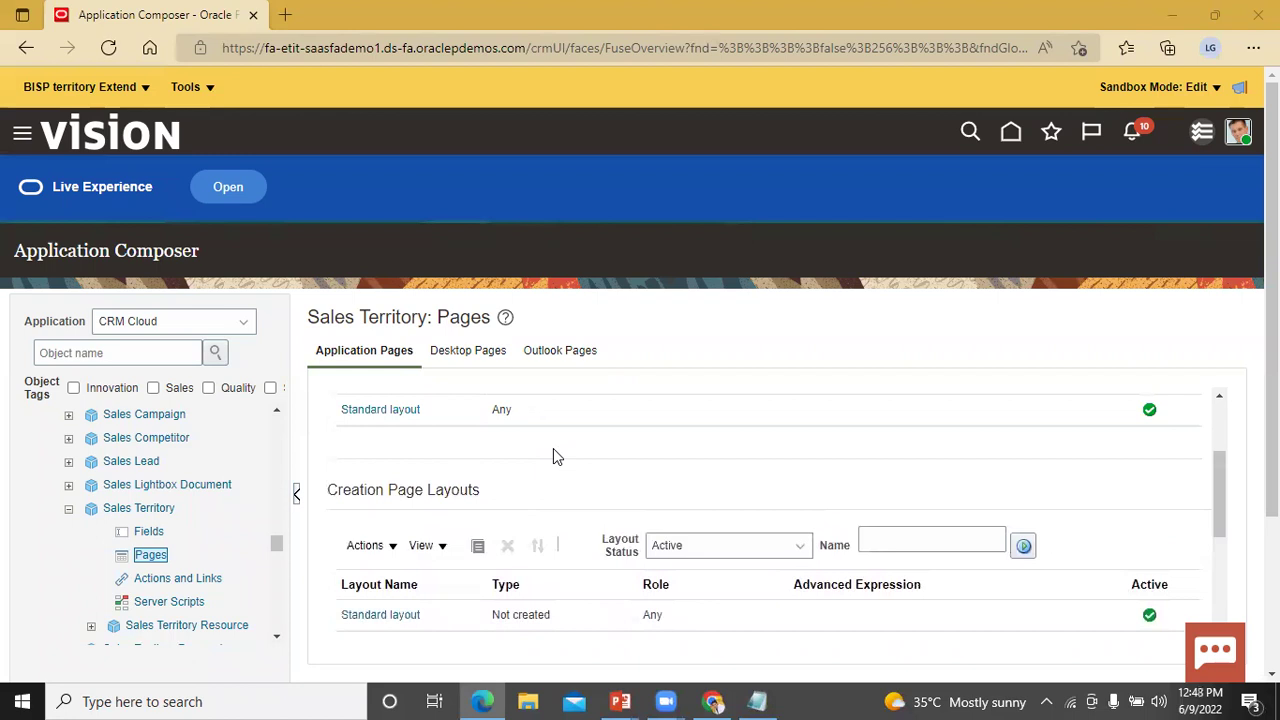
pyautogui.scroll(-1, 553, 452)
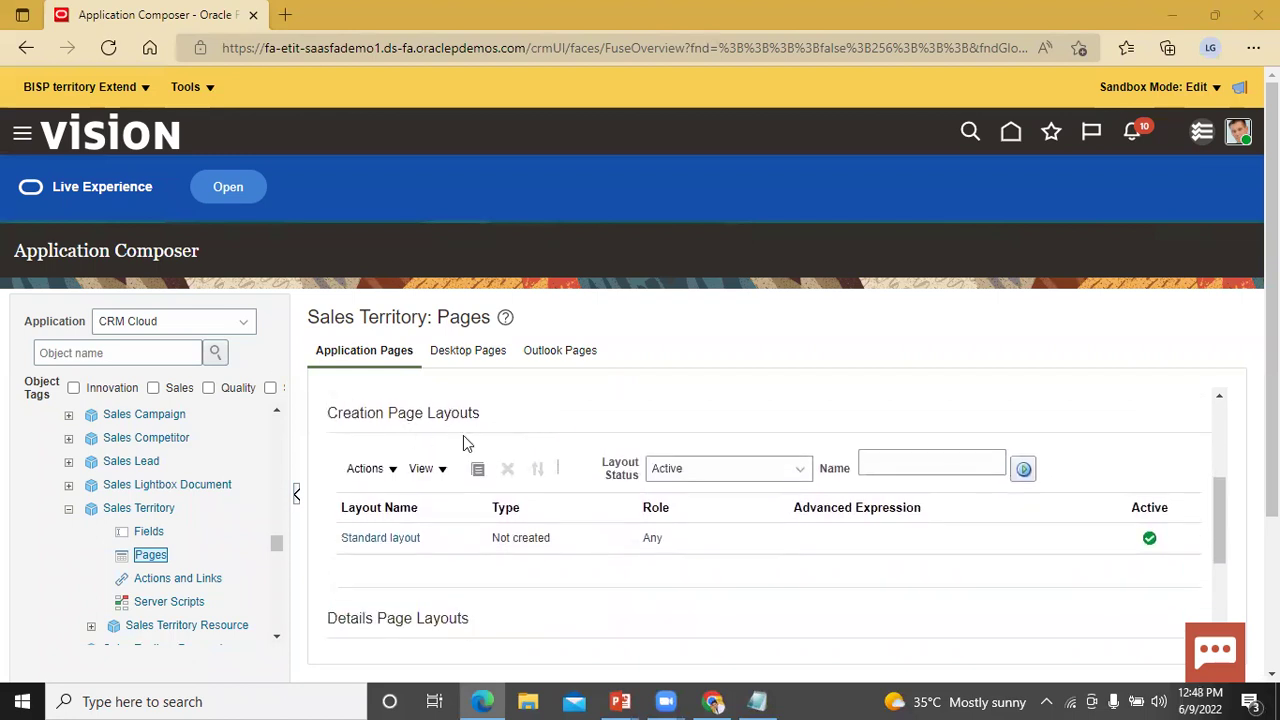
pyautogui.scroll(-1, 463, 440)
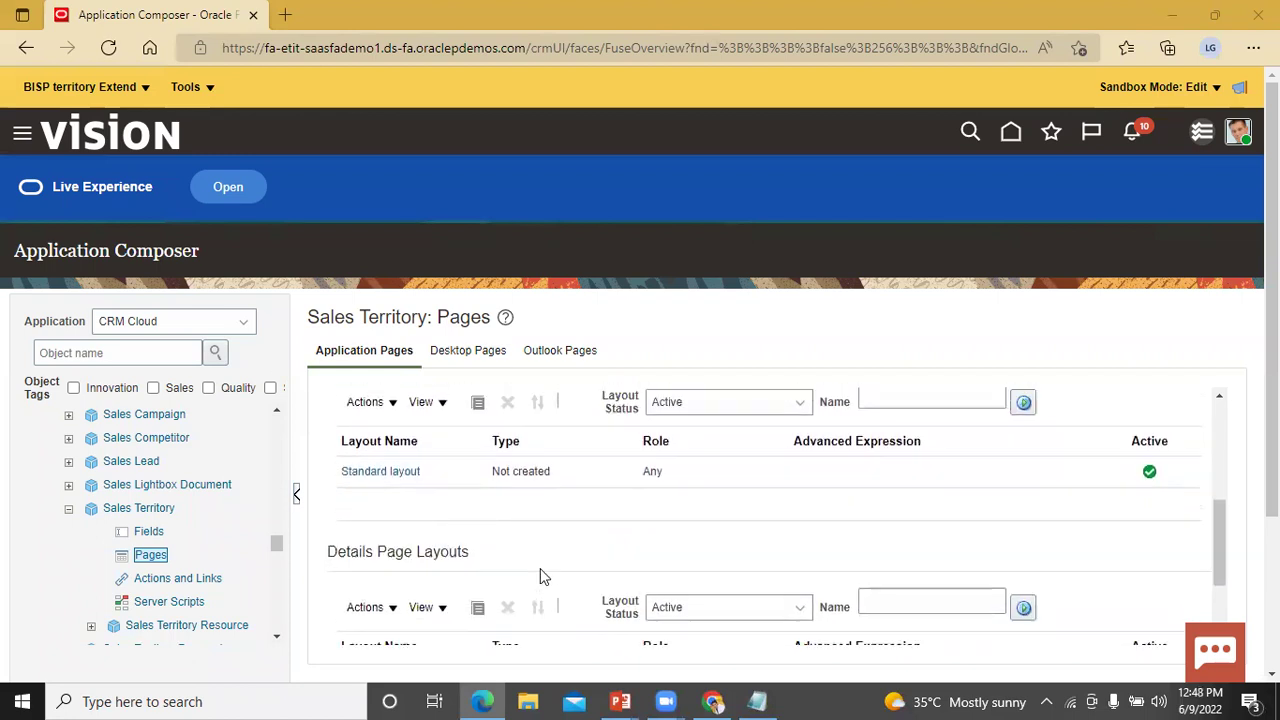
pyautogui.scroll(1, 543, 576)
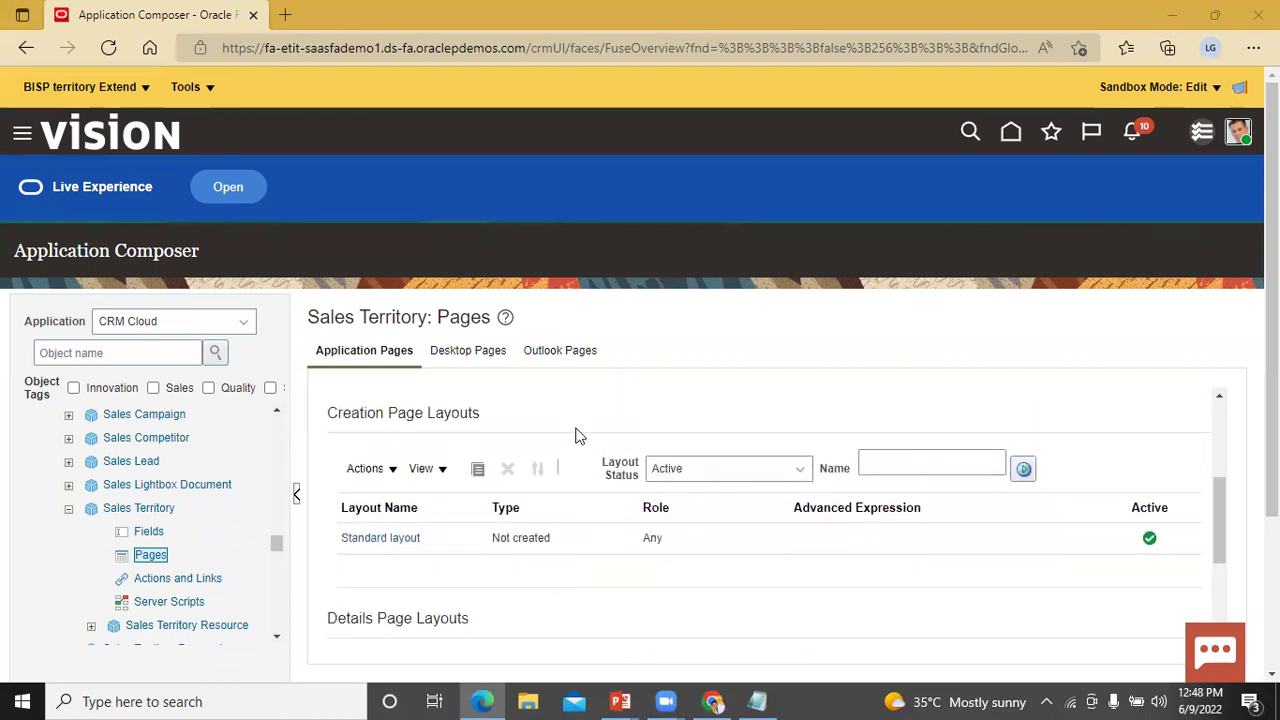
# Duplicate the standard creation page layout as "BISP Creation Extend" and open the copy for editing.
pyautogui.click(450, 537)
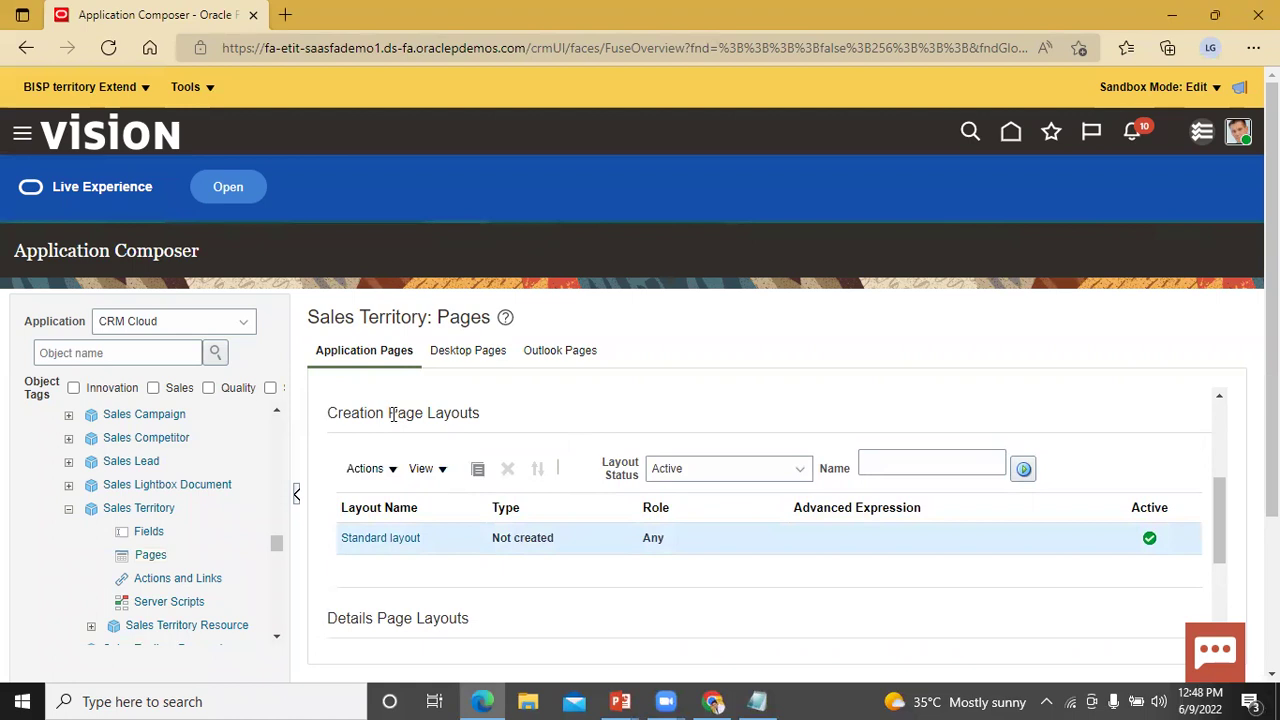
pyautogui.click(478, 470)
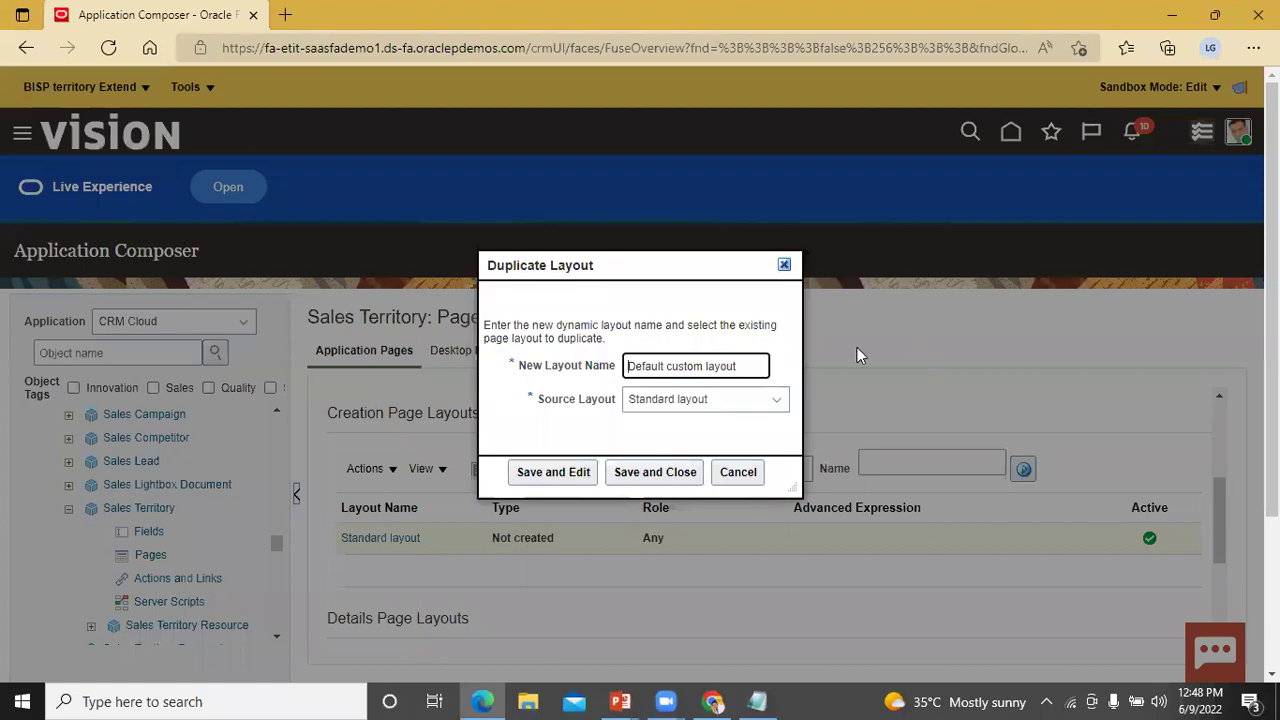
pyautogui.moveTo(753, 360); pyautogui.dragTo(583, 390)
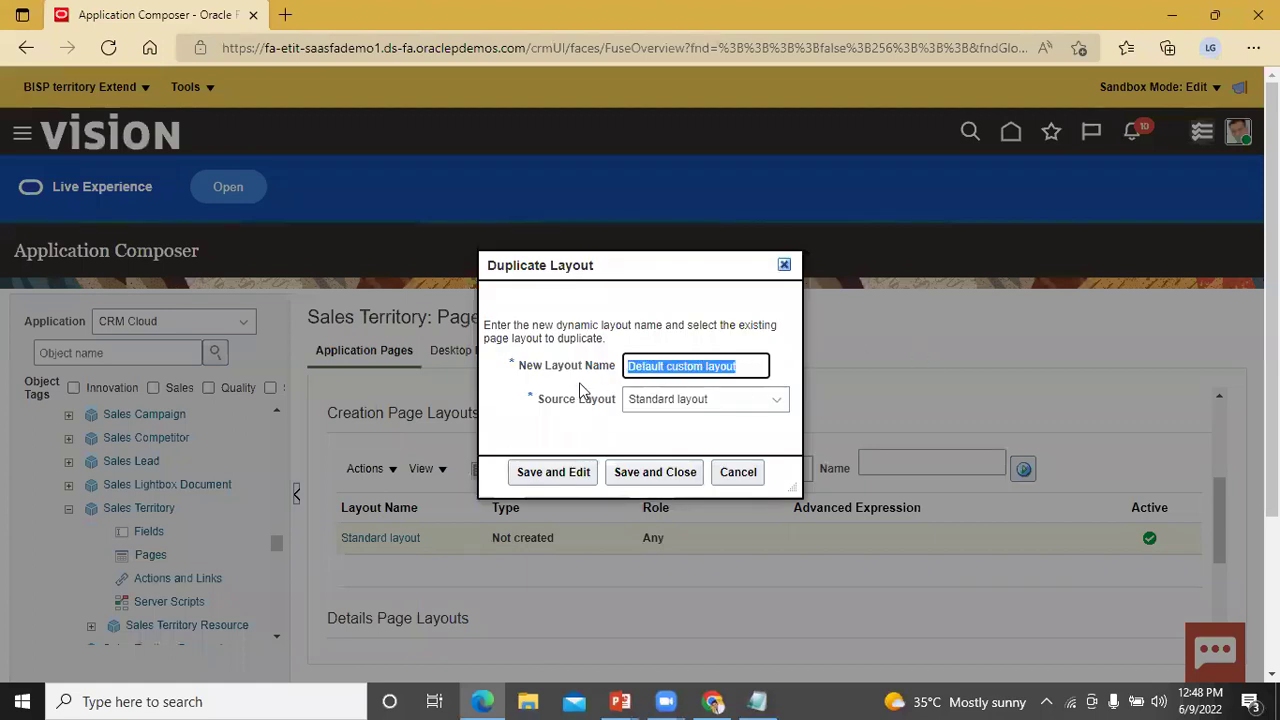
pyautogui.press('BackSpace')
pyautogui.write('BISP')
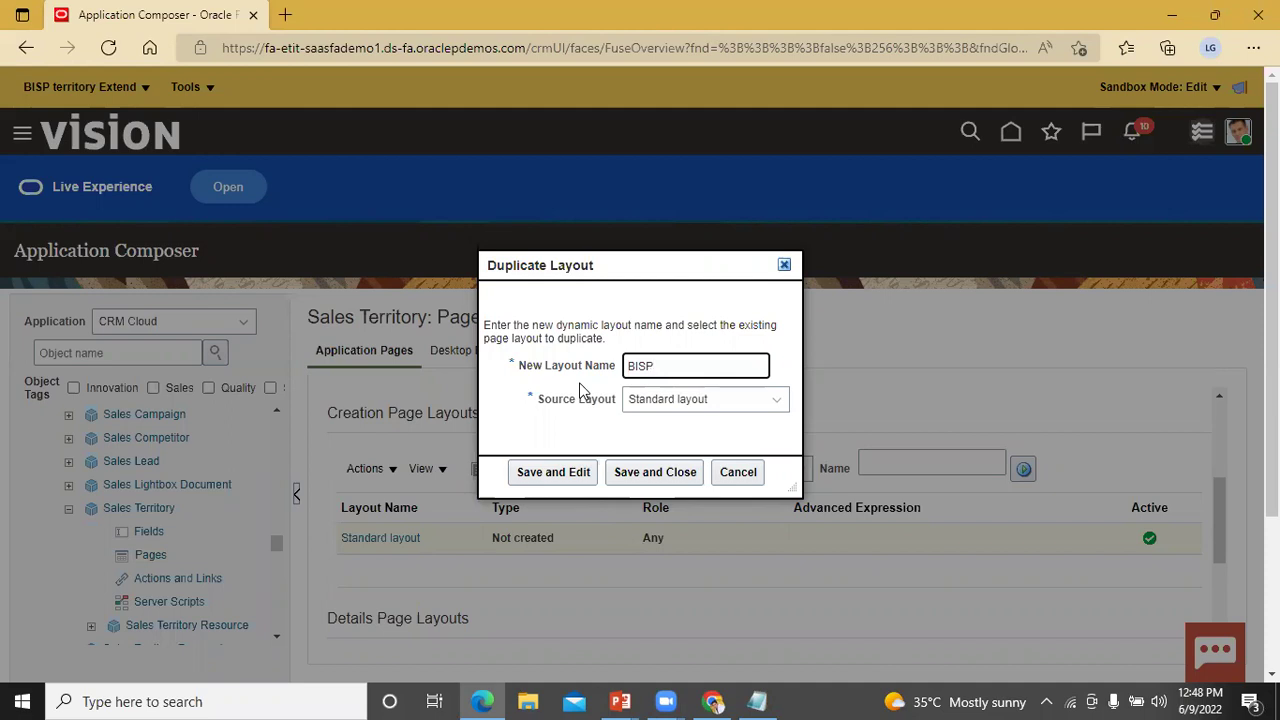
pyautogui.write('Creation Extend')
pyautogui.click(555, 470)
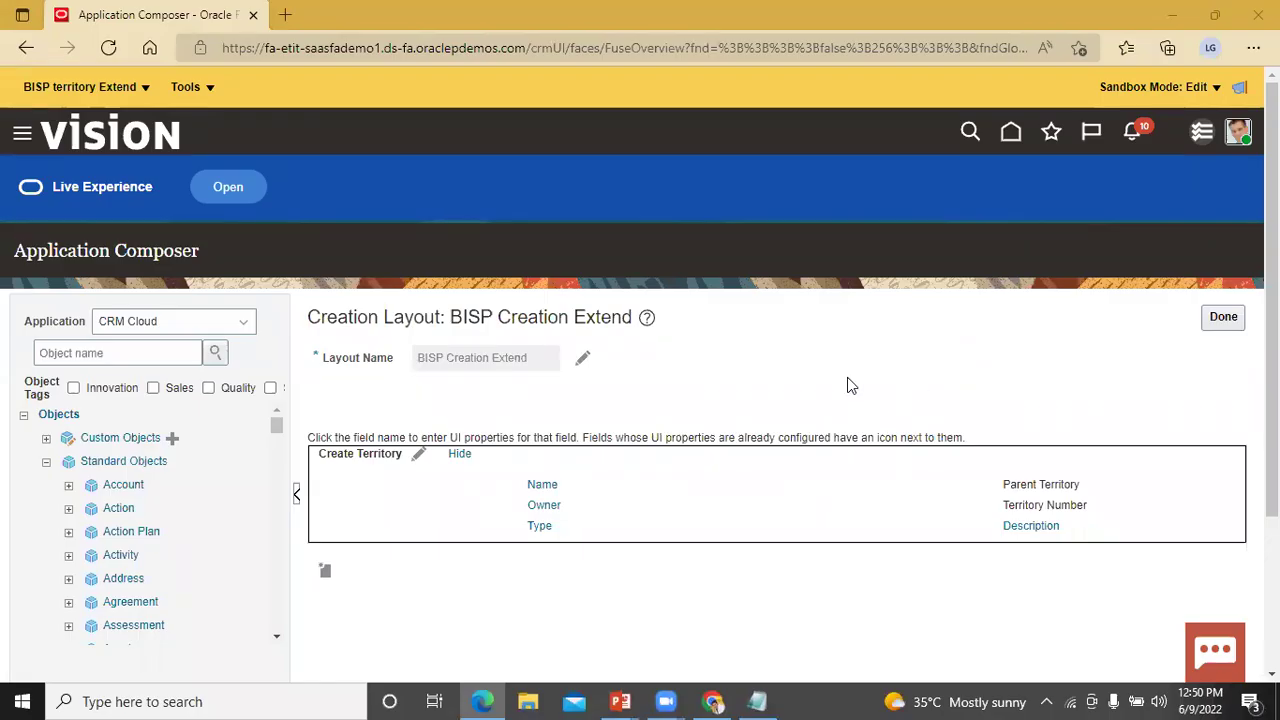
# Add the Status field to the Create Territory form, save it, and finish editing the creation layout.
pyautogui.click(420, 455)
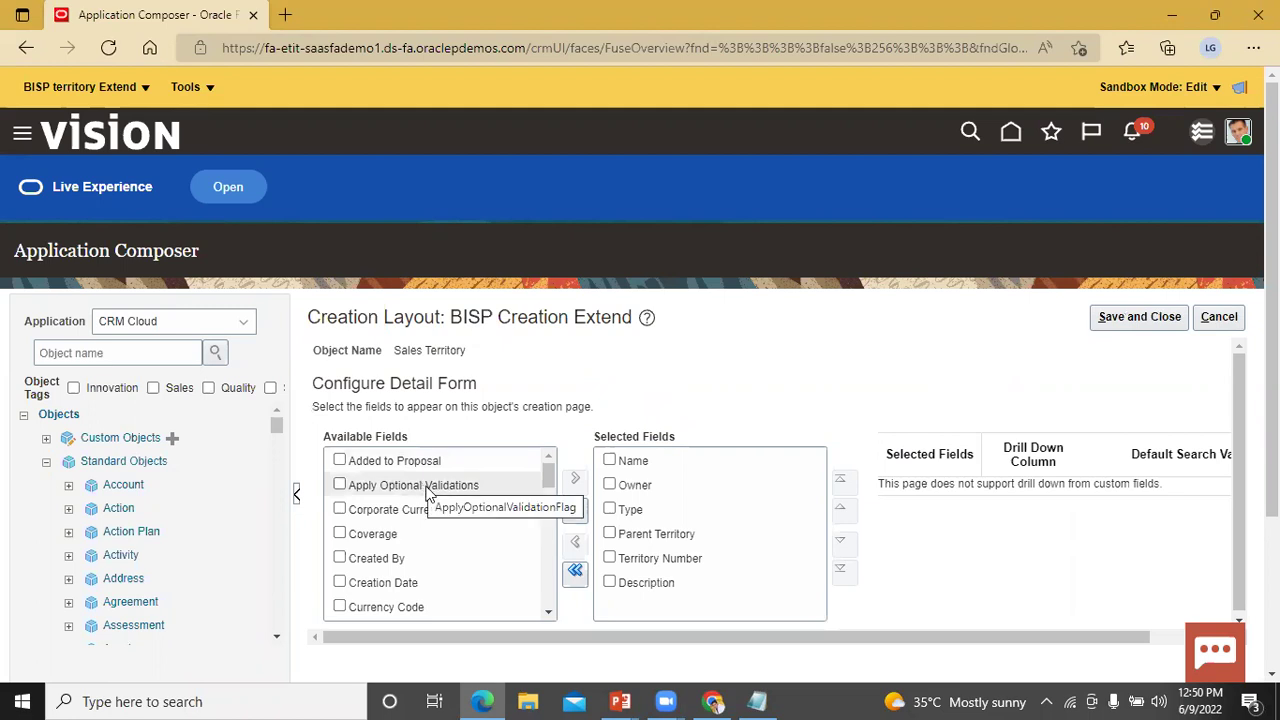
pyautogui.scroll(-5, 424, 490)
pyautogui.scroll(-5, 427, 492)
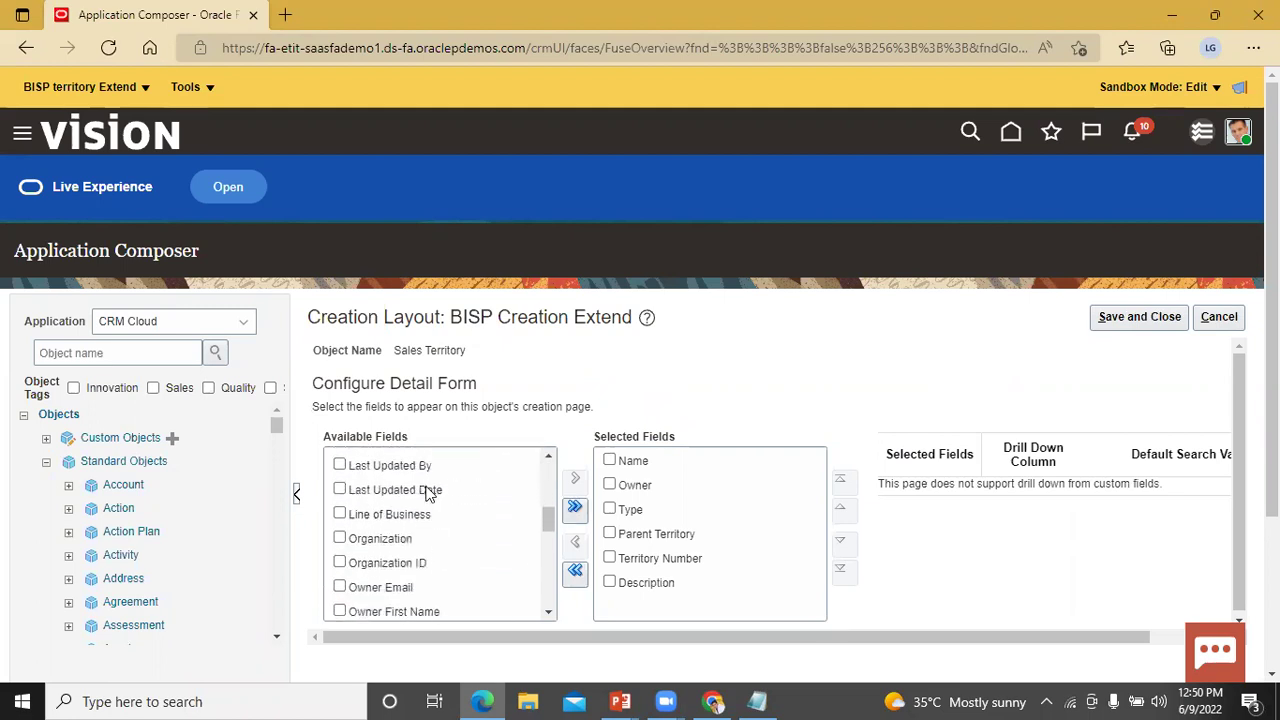
pyautogui.scroll(-5, 427, 492)
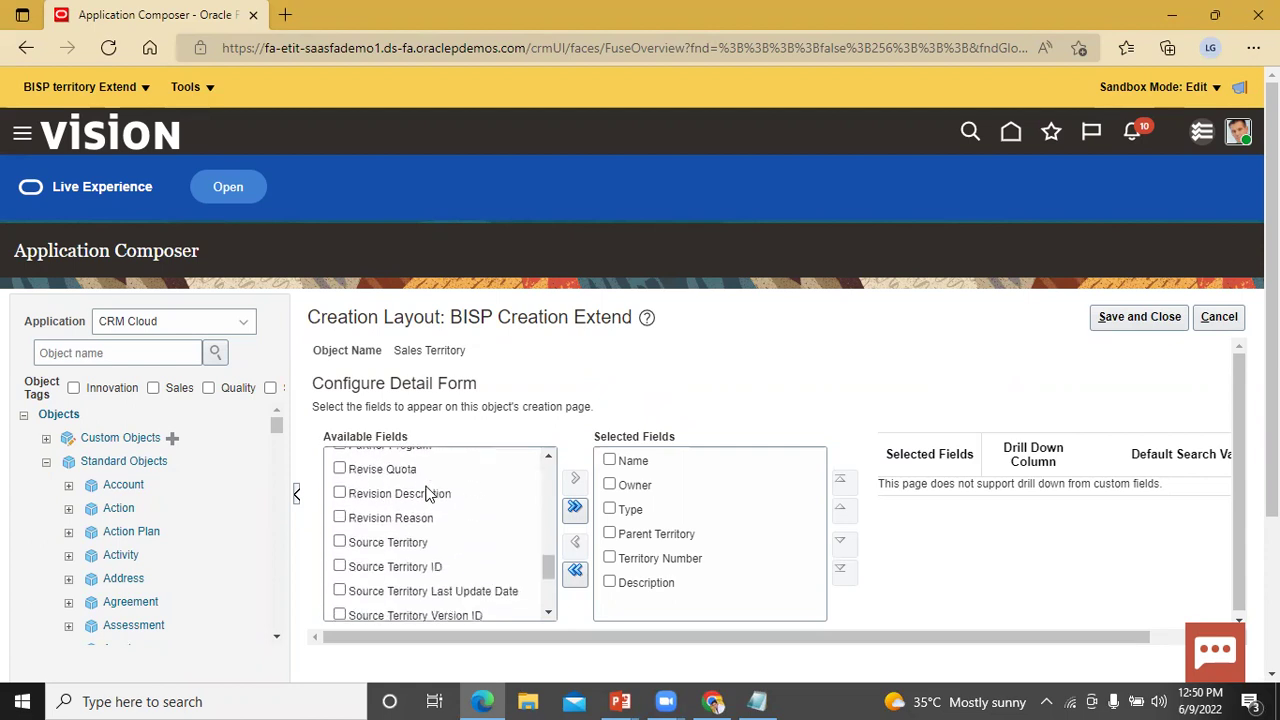
pyautogui.click(340, 560)
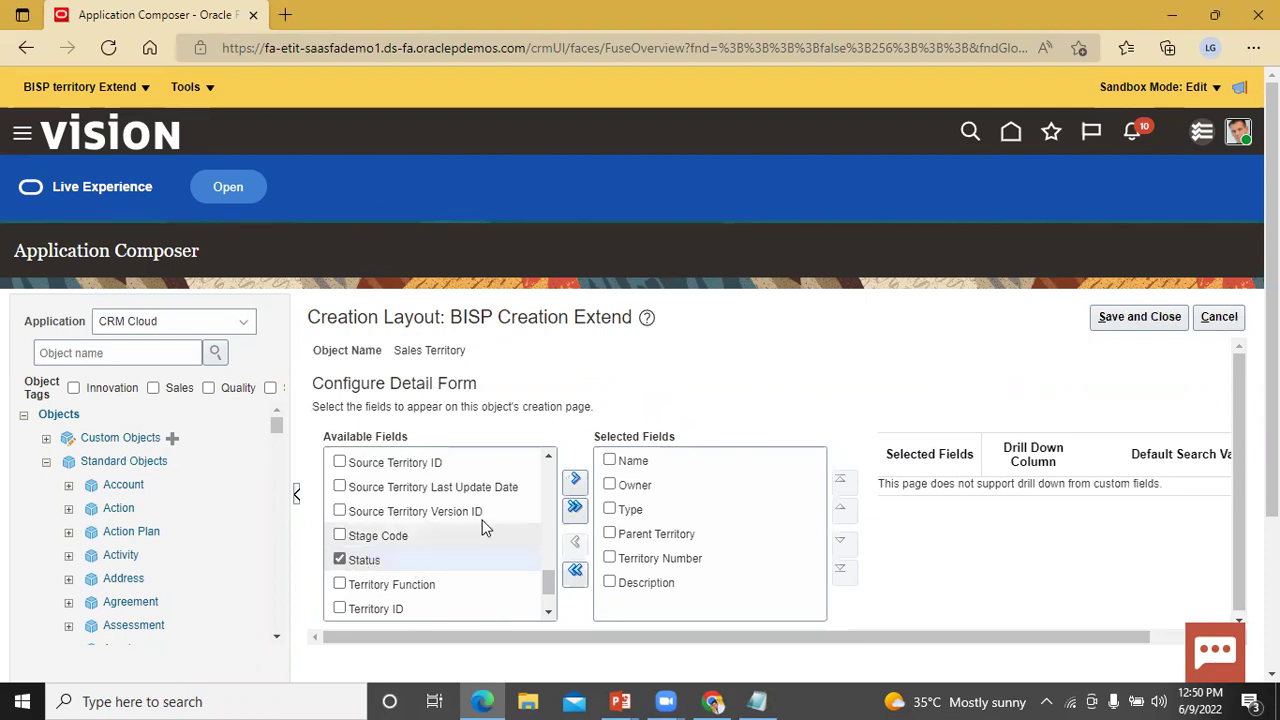
pyautogui.click(576, 483)
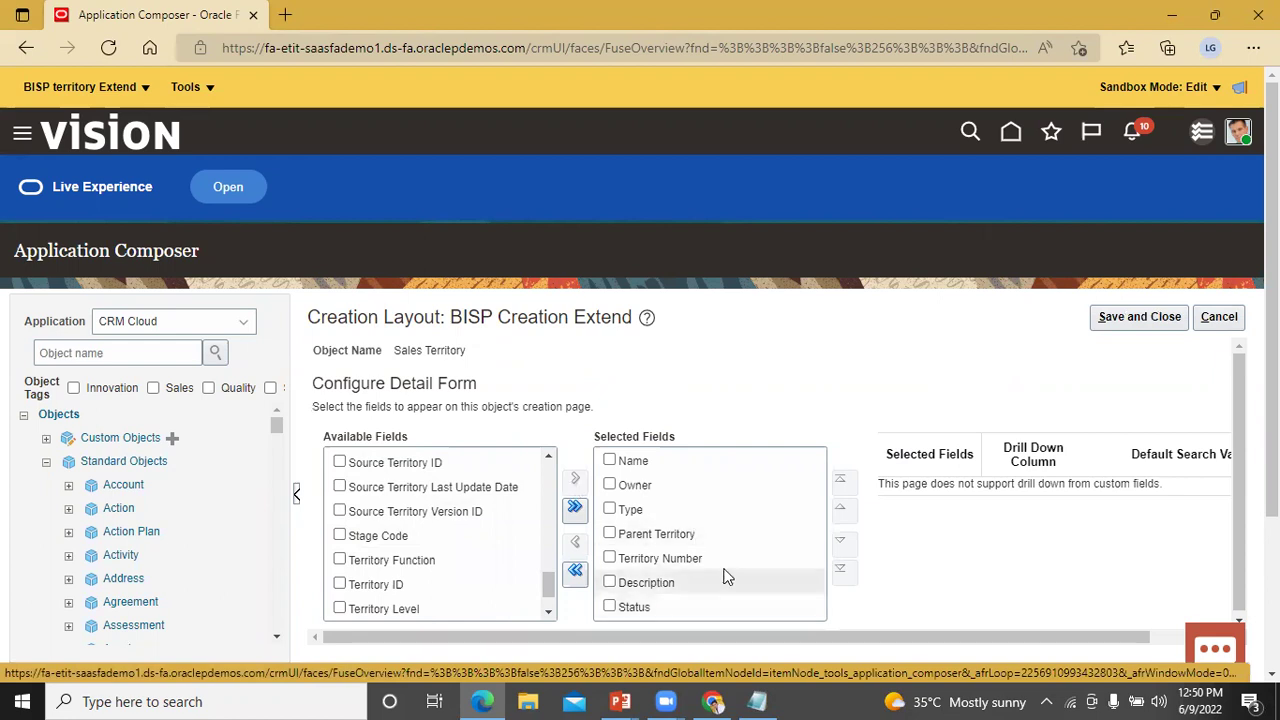
pyautogui.click(1135, 317)
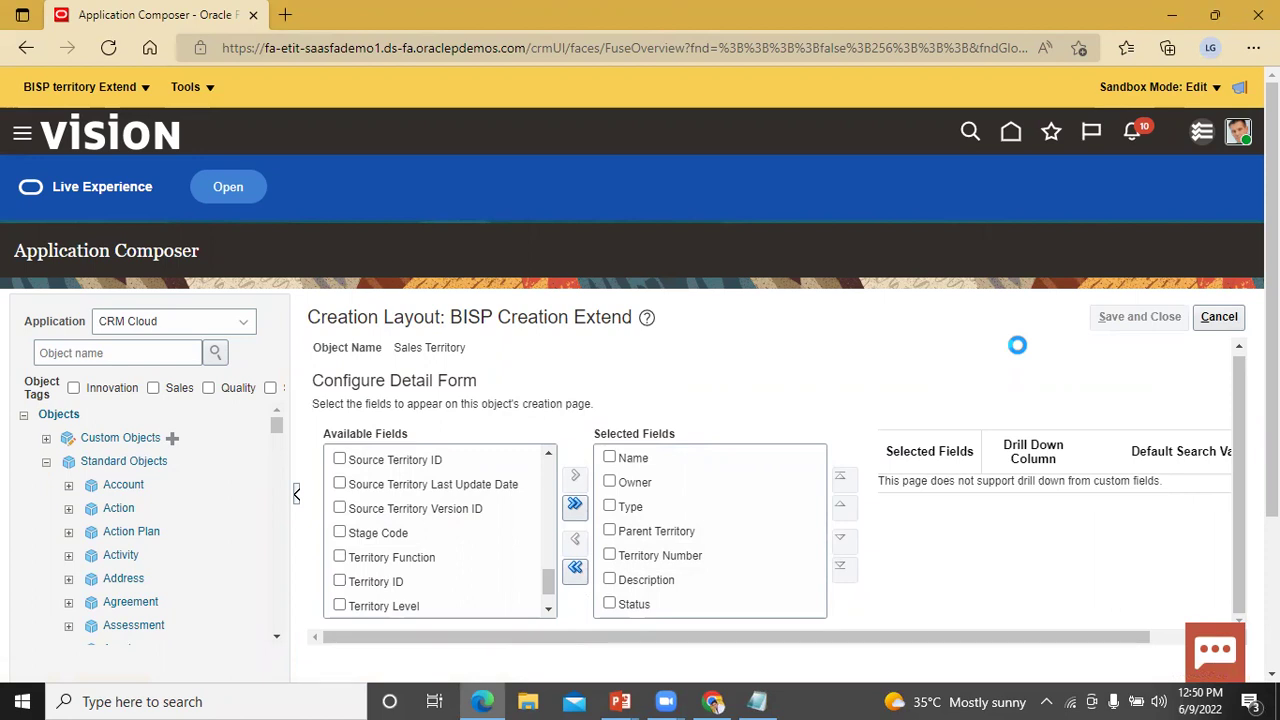
pyautogui.click(1225, 320)
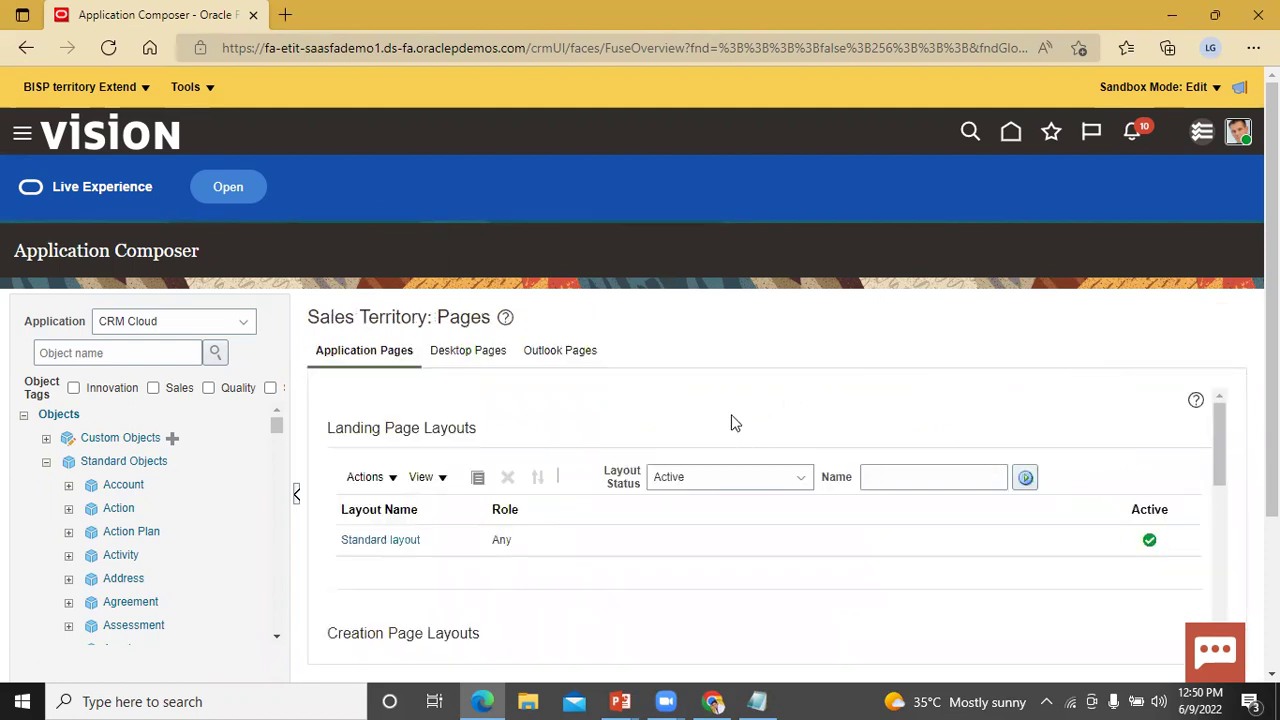
# Duplicate the standard details page layout as "BISP Details Extend" and open the copy for editing.
pyautogui.scroll(-3, 574, 443)
pyautogui.scroll(-2, 574, 443)
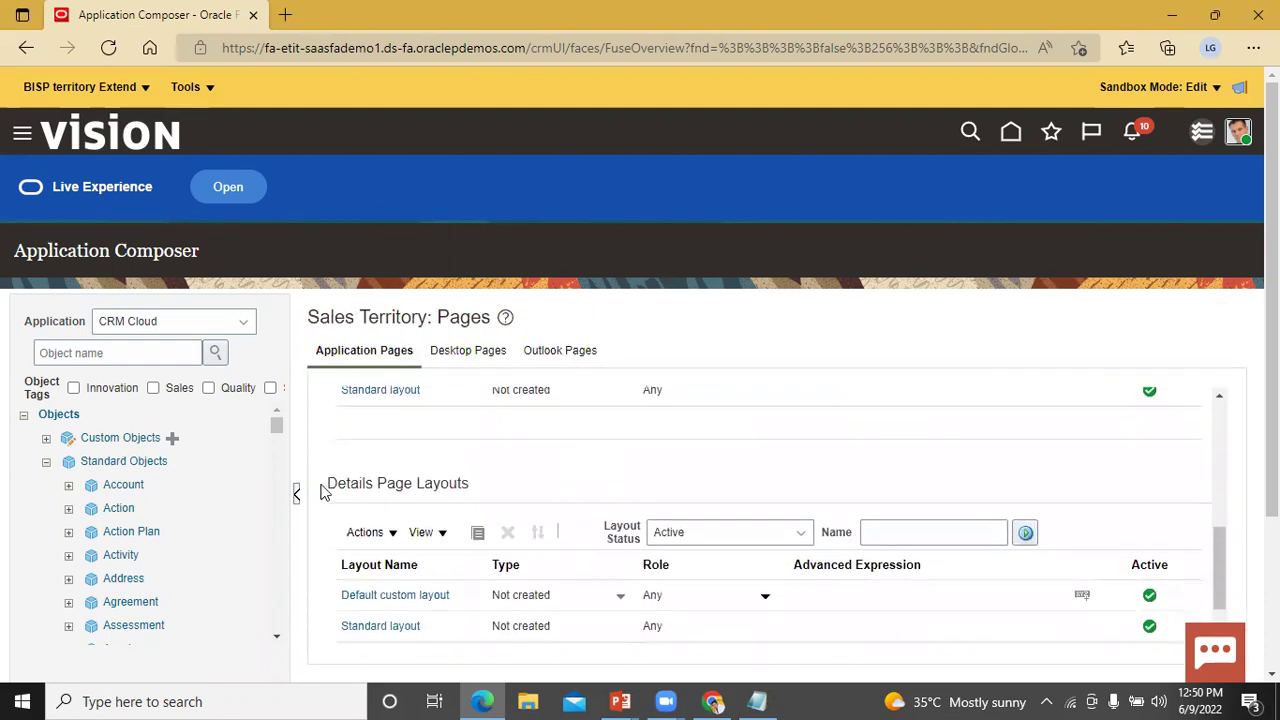
pyautogui.scroll(-1, 480, 480)
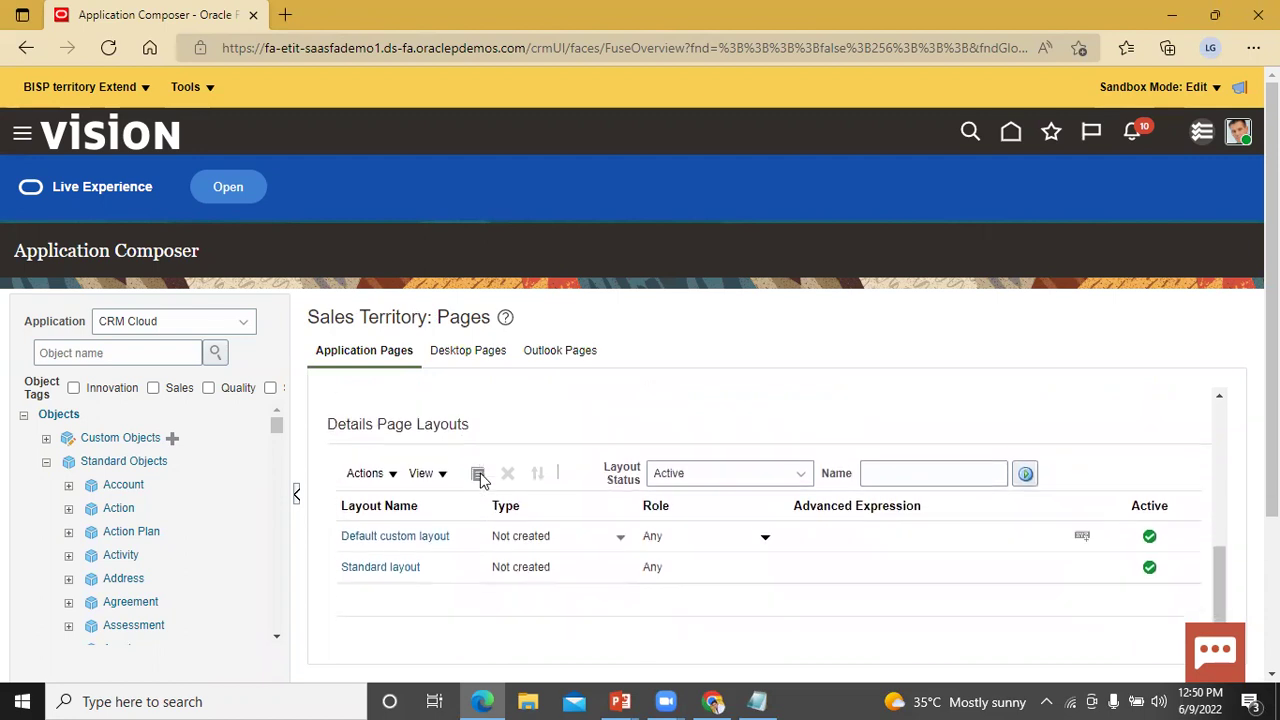
pyautogui.click(448, 572)
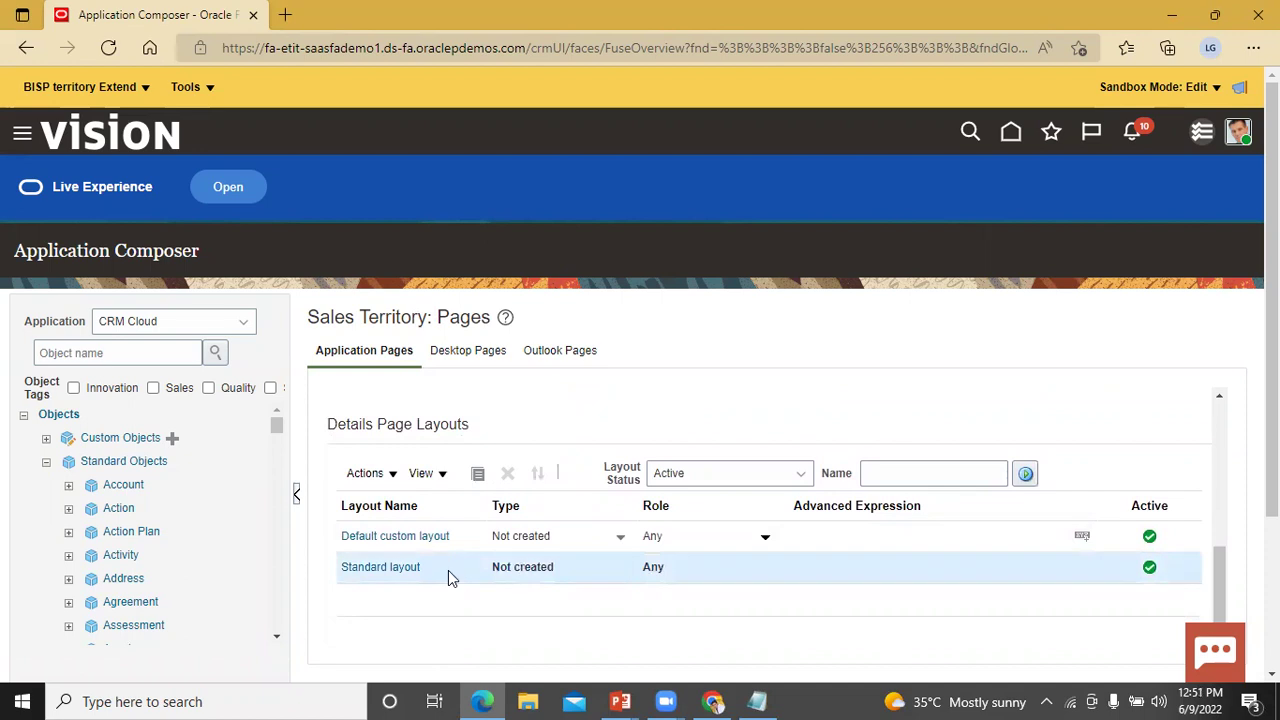
pyautogui.click(477, 475)
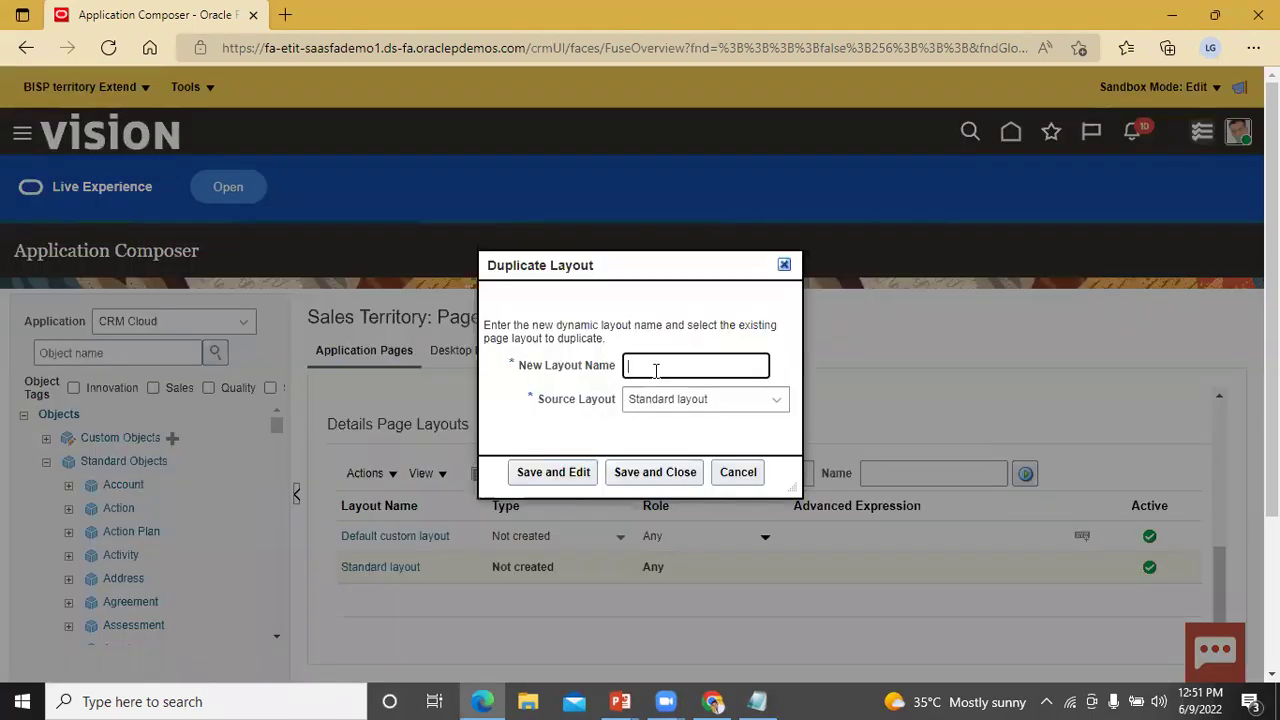
pyautogui.write('B')
pyautogui.press('BackSpace')
pyautogui.write('BISP Details ')
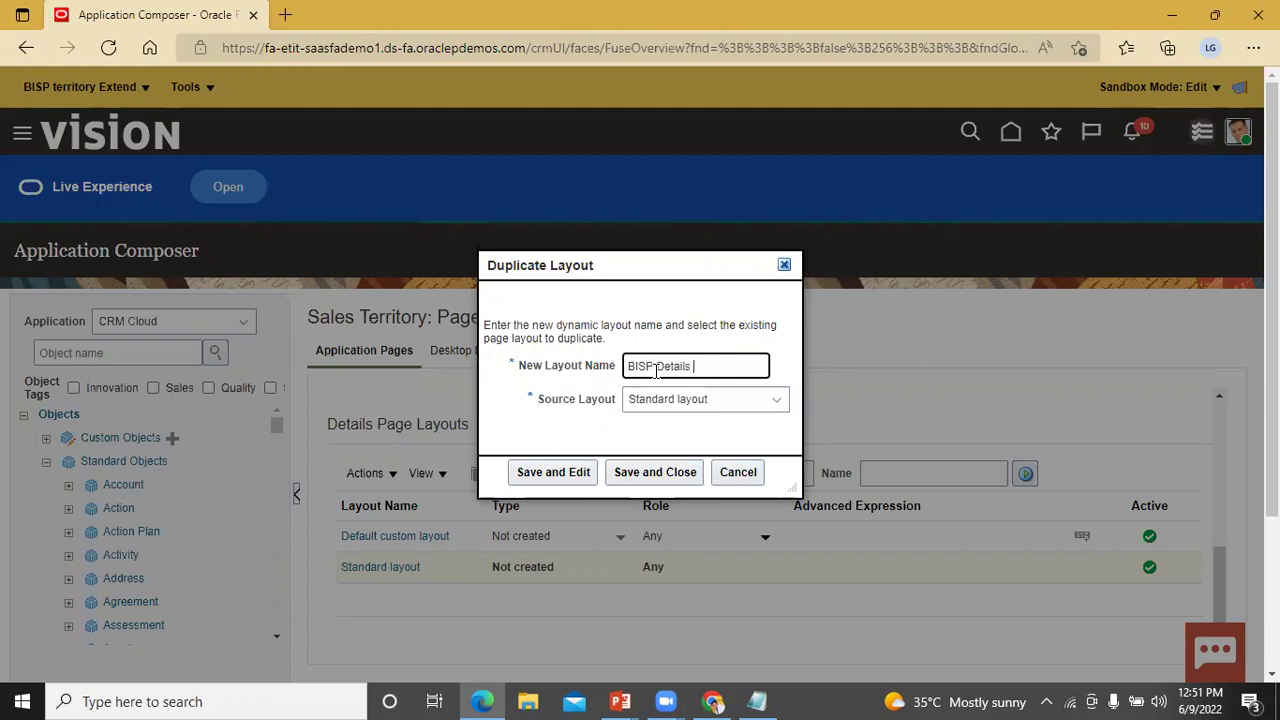
pyautogui.write('Extend')
pyautogui.click(563, 480)
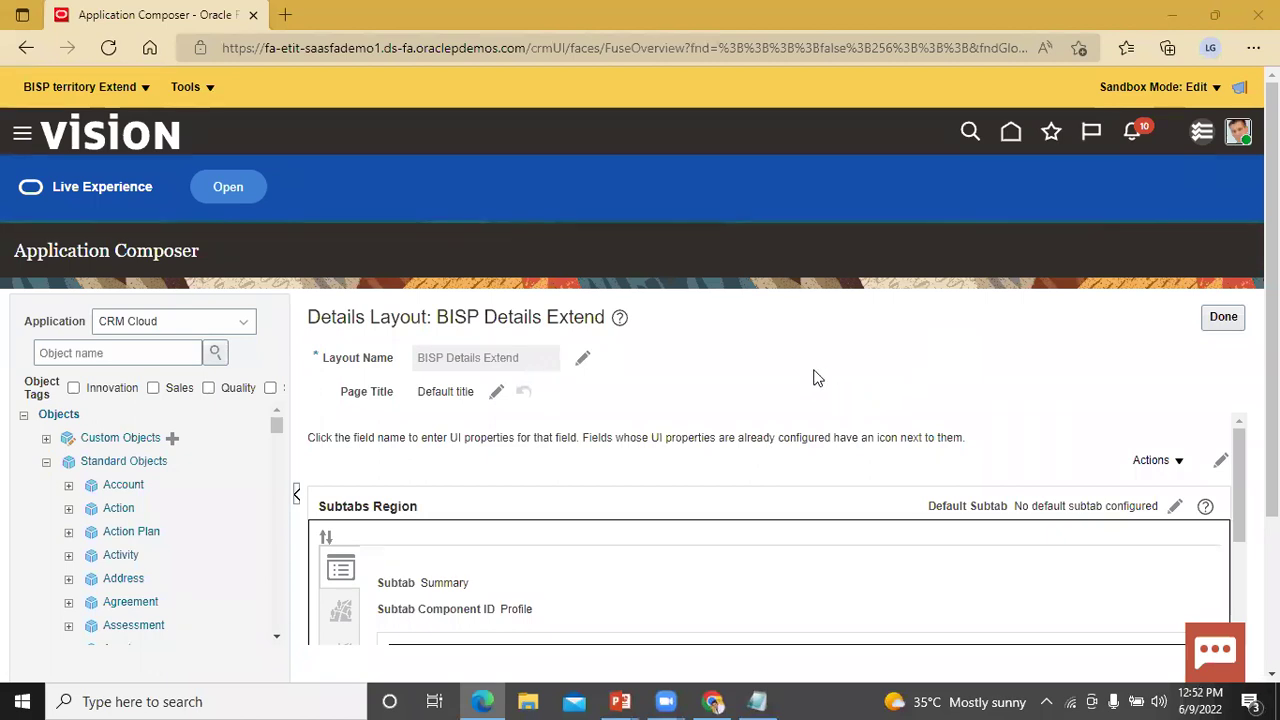
# Add the Status field to the Summary subtab of the BISP Details Extend layout and save the form.
pyautogui.scroll(-2, 815, 377)
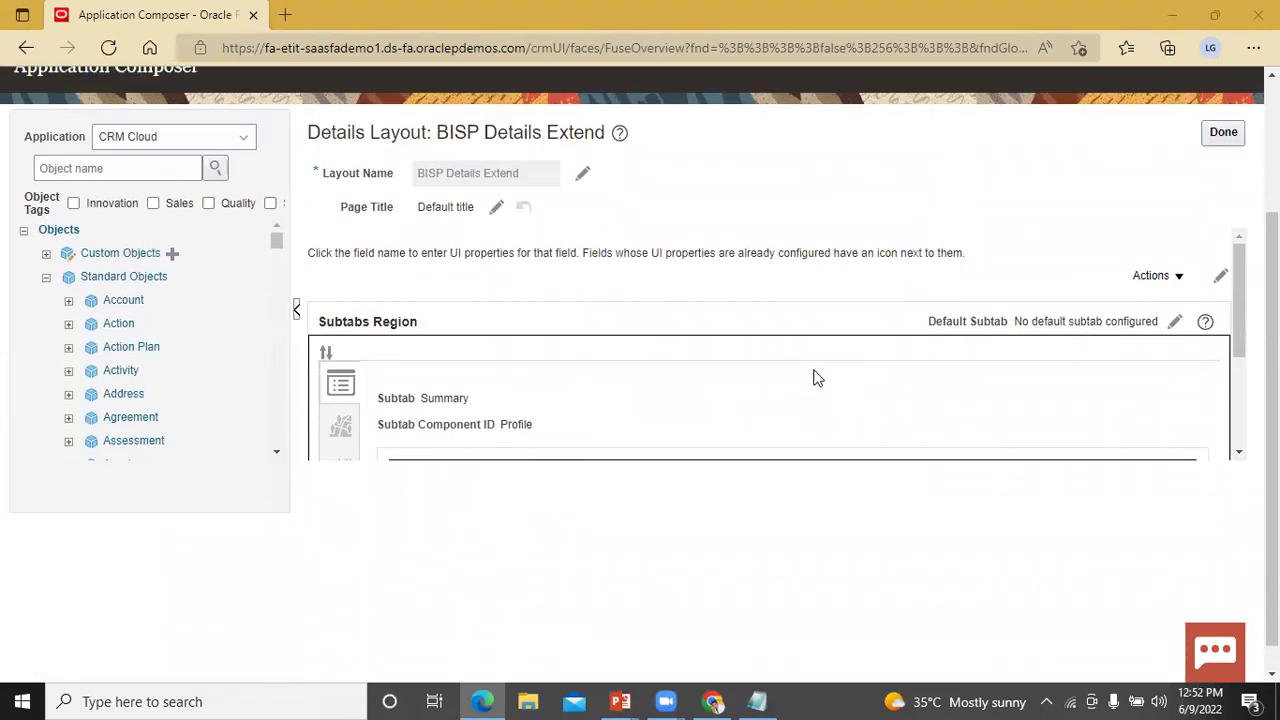
pyautogui.scroll(-1, 628, 317)
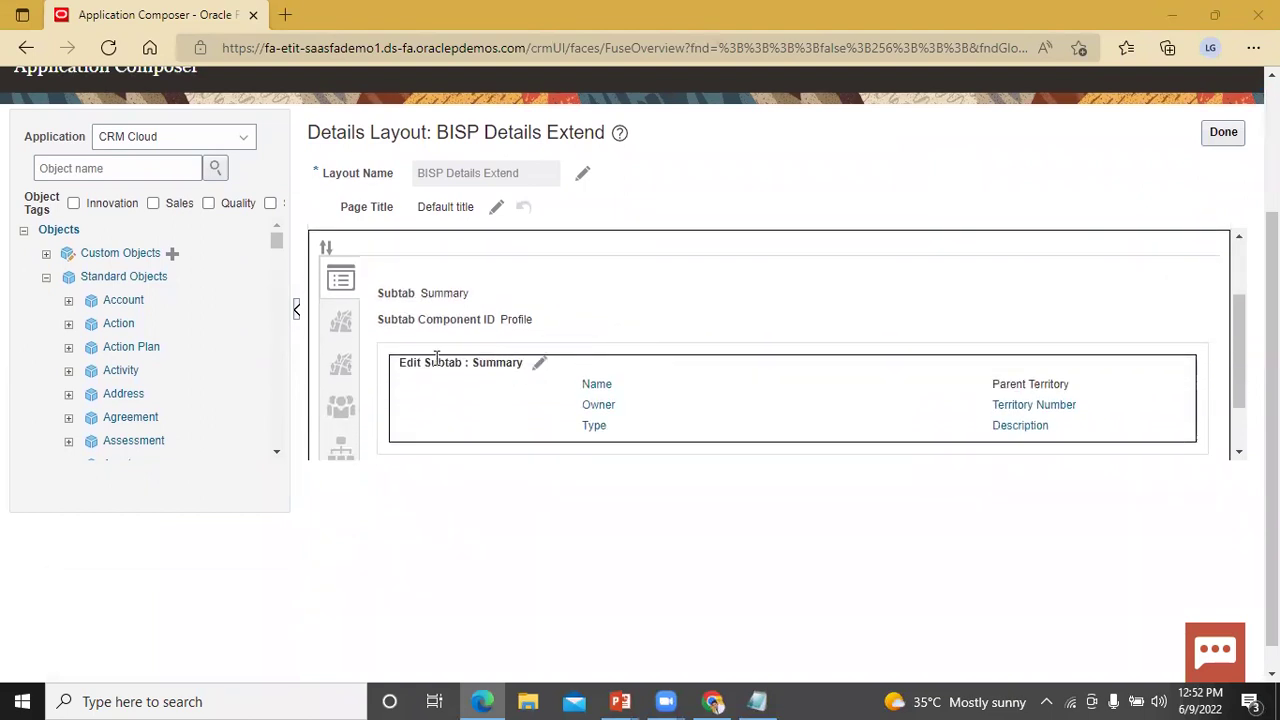
pyautogui.scroll(1, 558, 307)
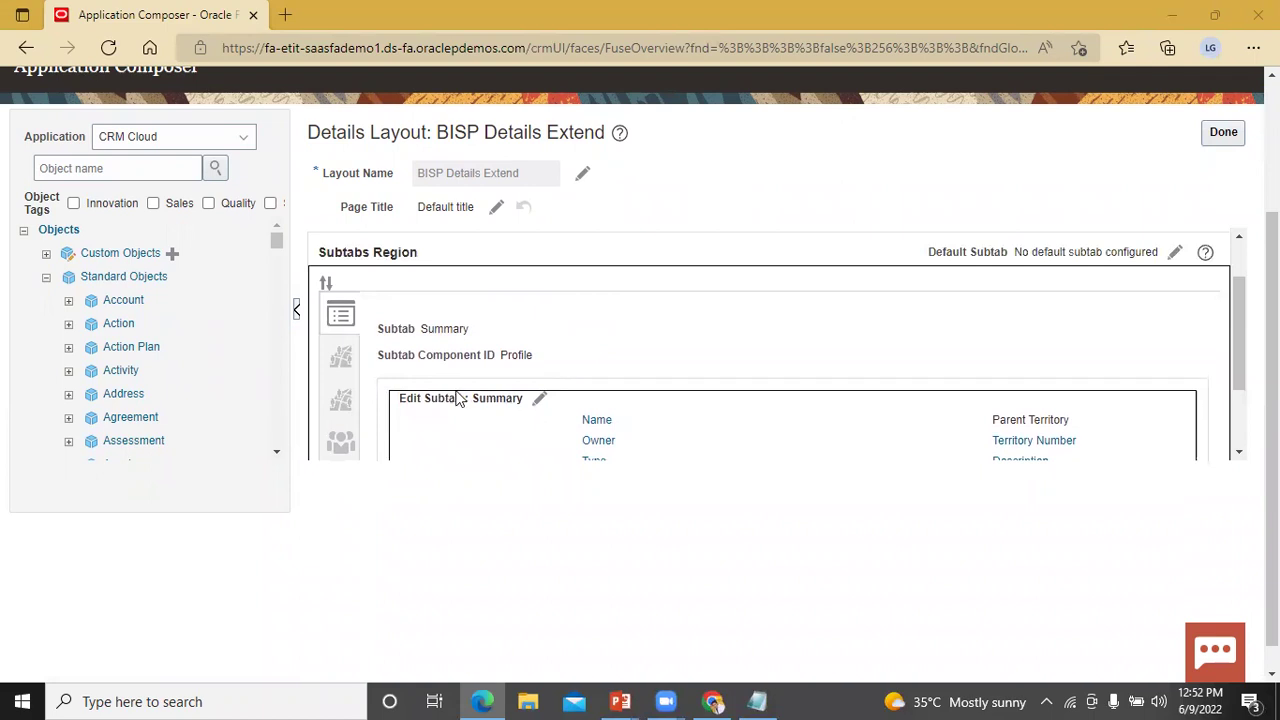
pyautogui.click(537, 400)
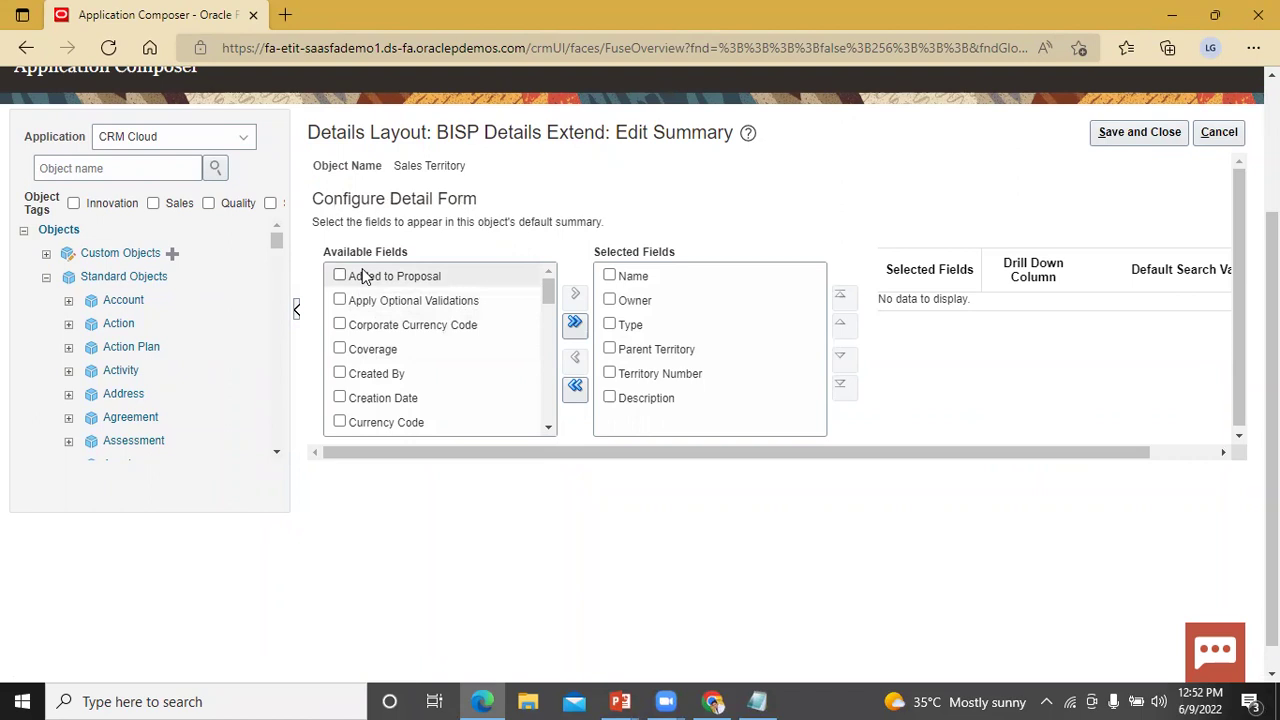
pyautogui.scroll(-3, 450, 334)
pyautogui.scroll(-7, 450, 340)
pyautogui.scroll(-3, 452, 334)
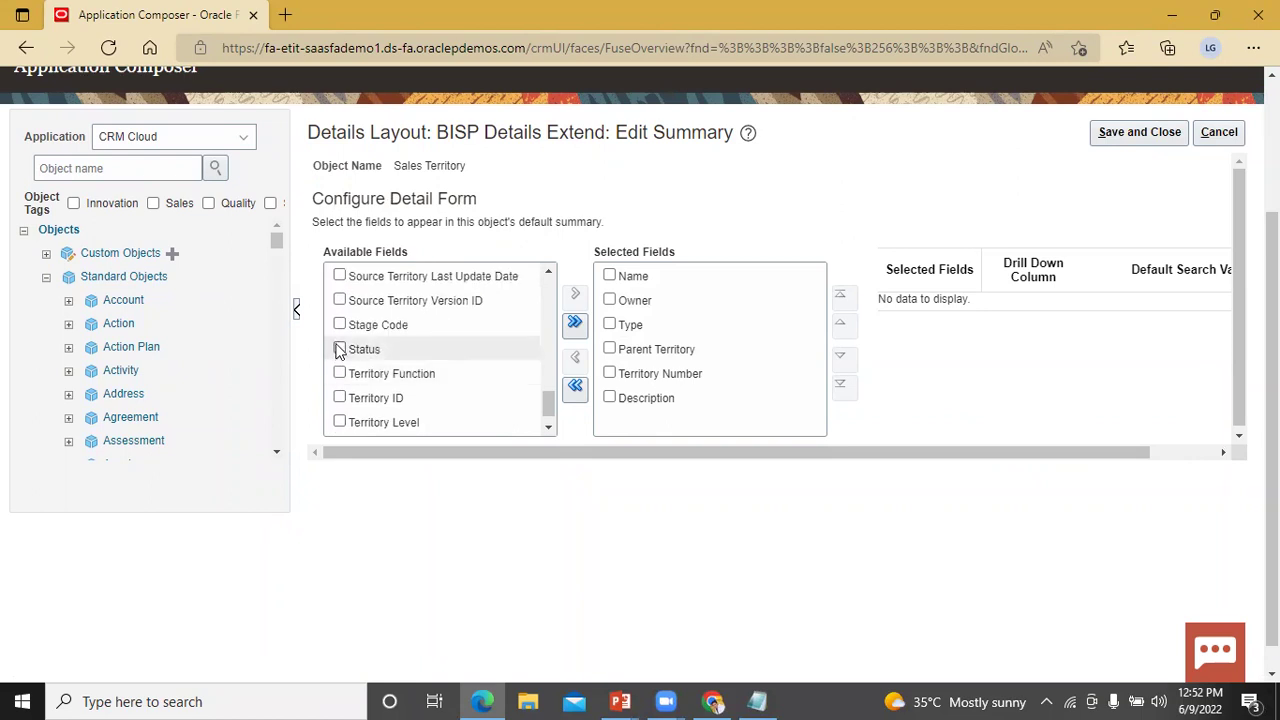
pyautogui.click(340, 349)
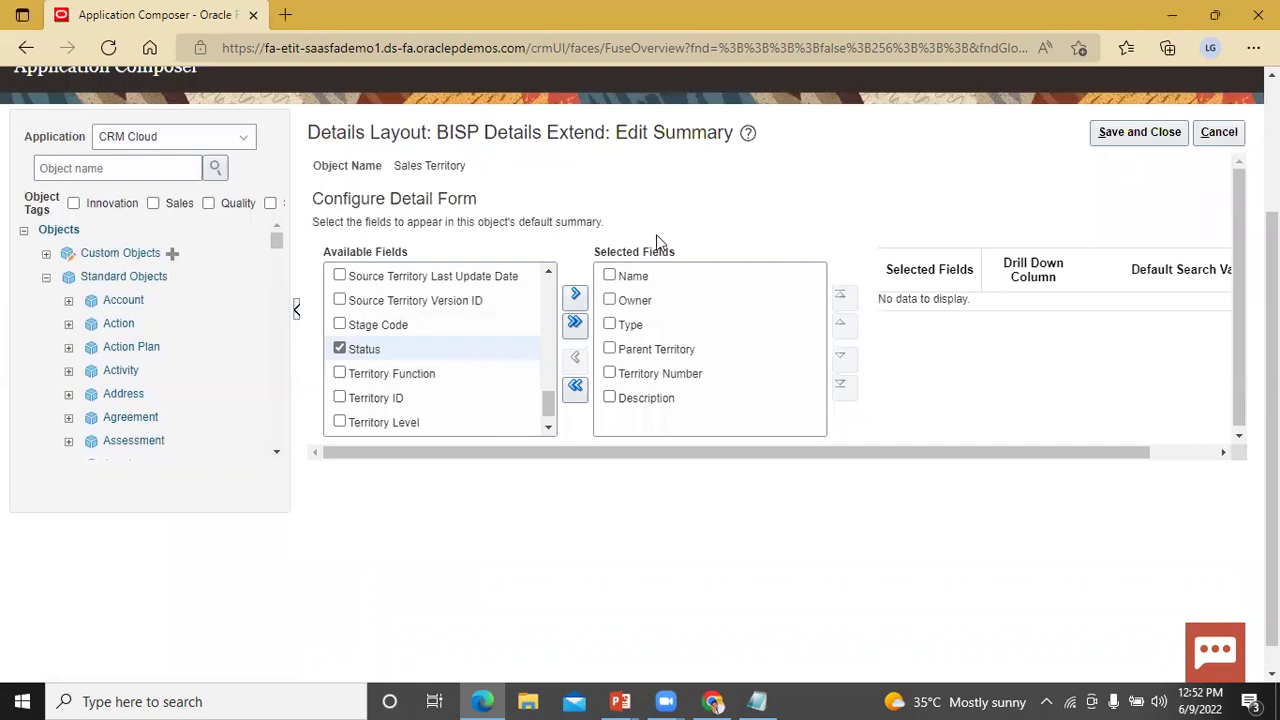
pyautogui.click(576, 298)
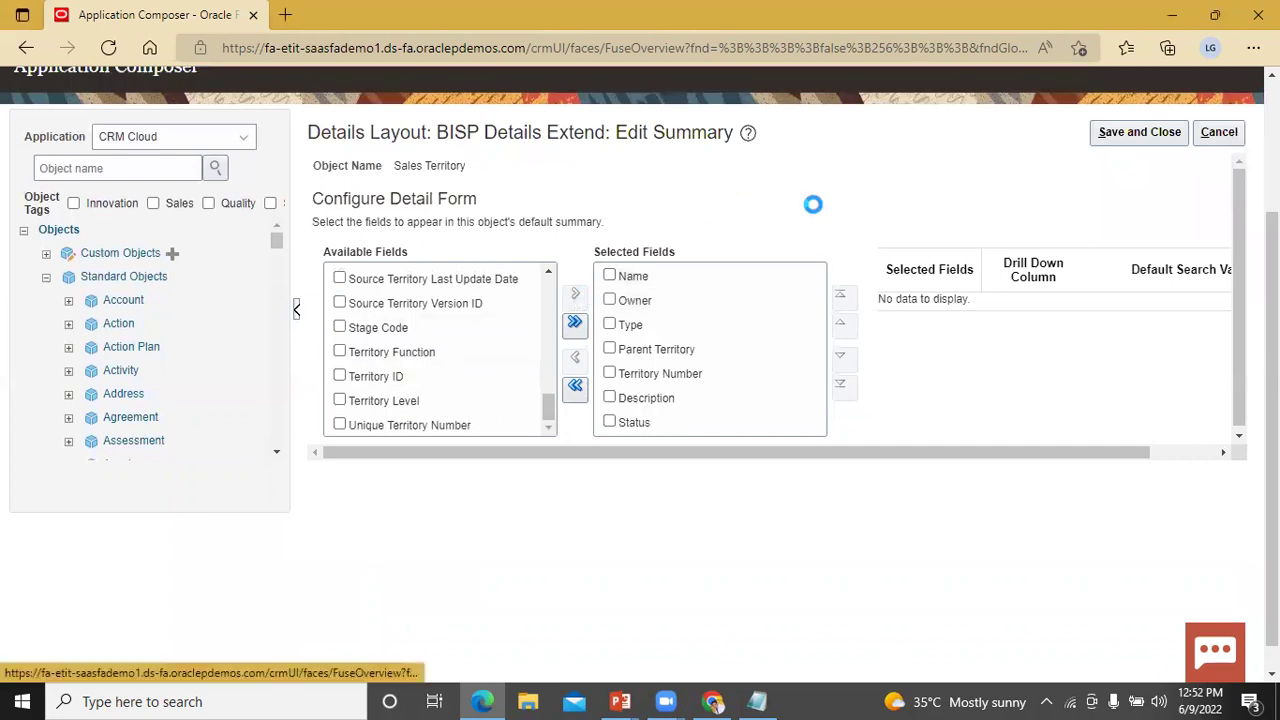
pyautogui.click(1115, 315)
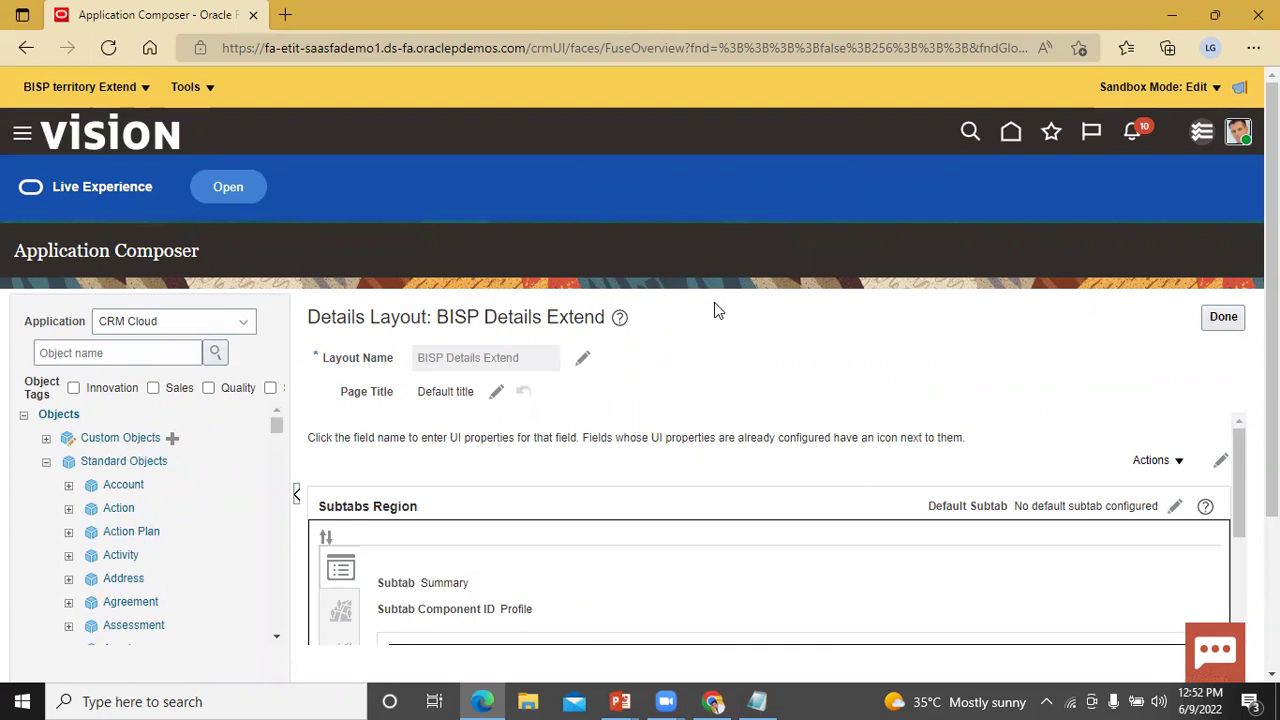
pyautogui.scroll(-1, 578, 435)
pyautogui.scroll(1, 476, 493)
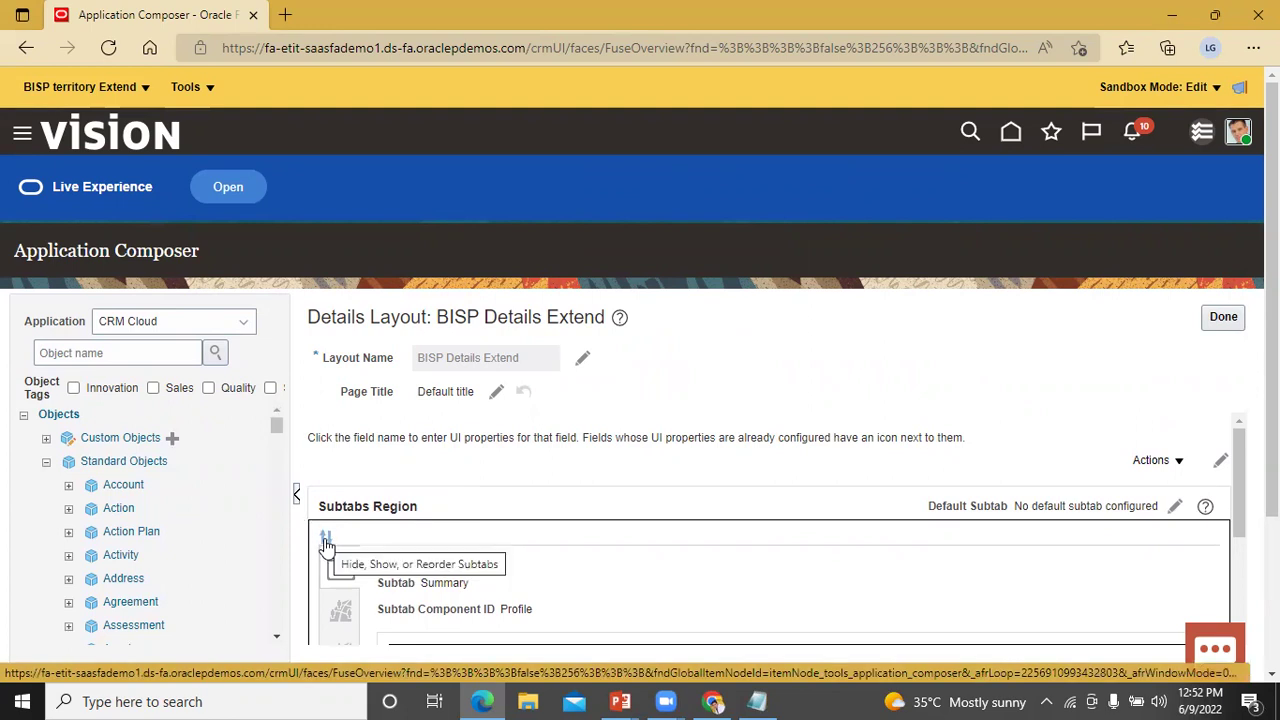
# Add the first available Analytics subtab to the BISP Details Extend layout's selected subtabs and finish editing the layout.
pyautogui.click(326, 541)
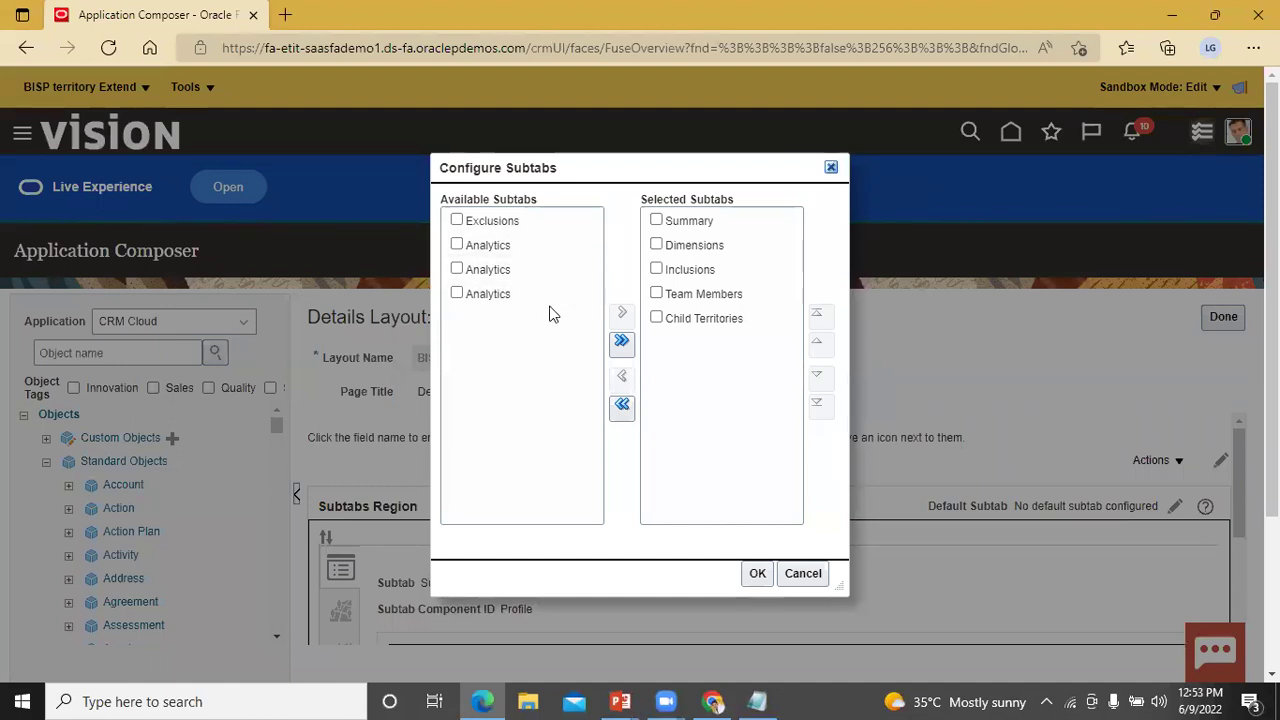
pyautogui.click(457, 247)
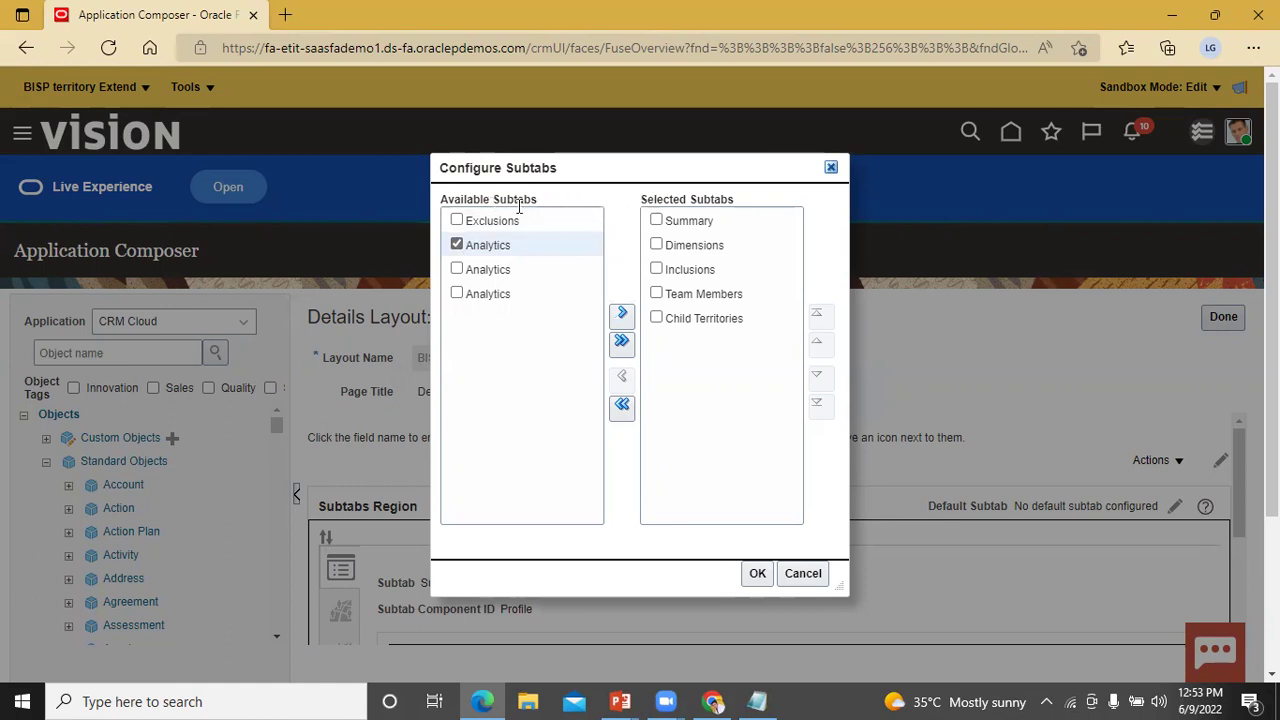
pyautogui.click(622, 313)
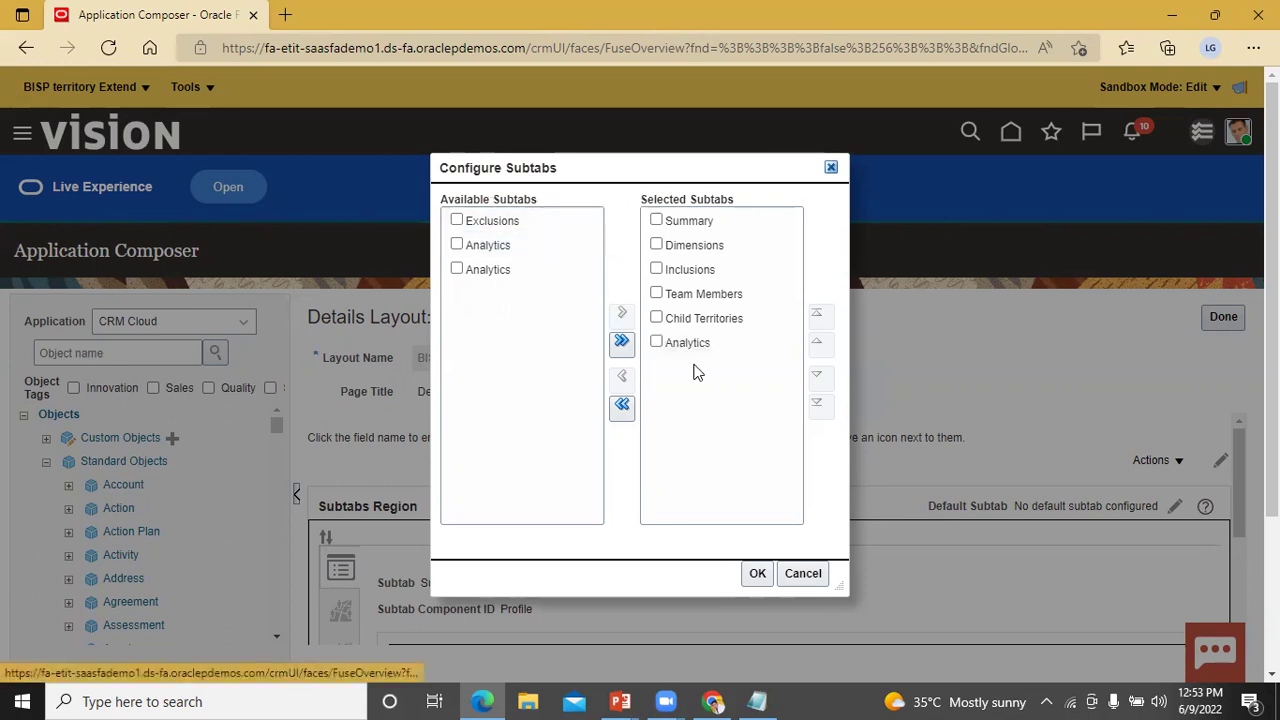
pyautogui.click(757, 573)
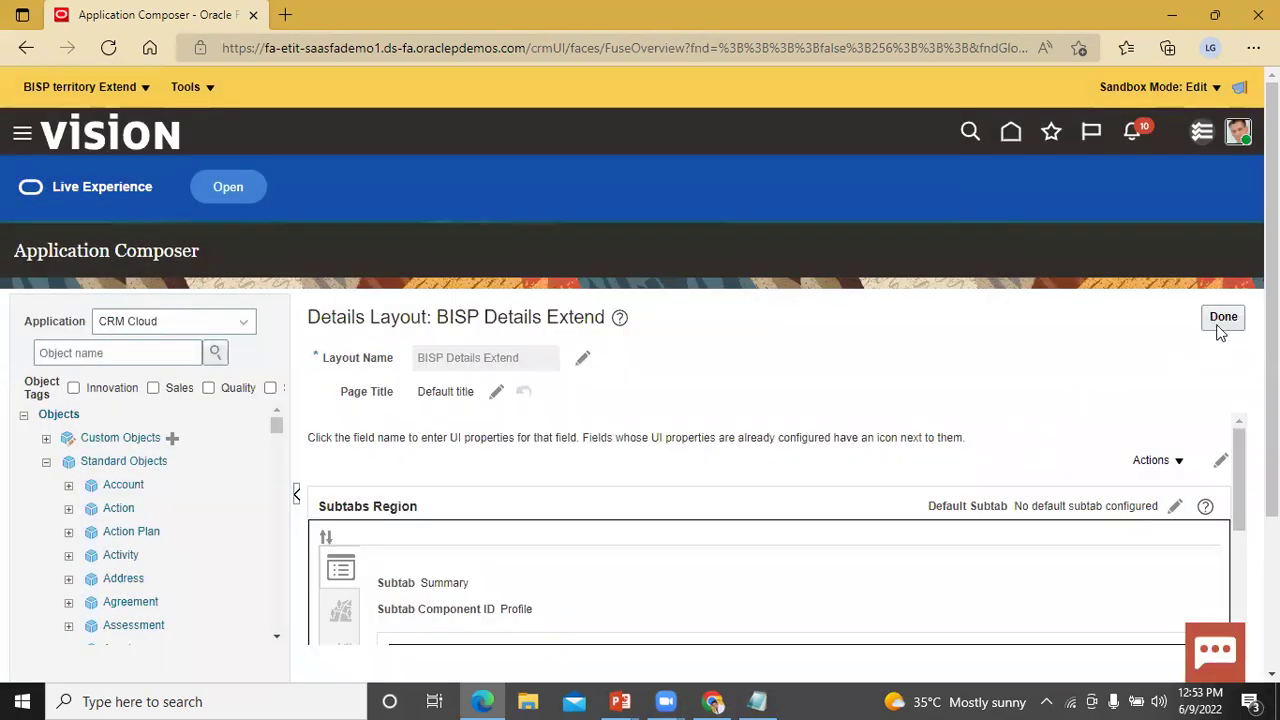
pyautogui.click(1222, 318)
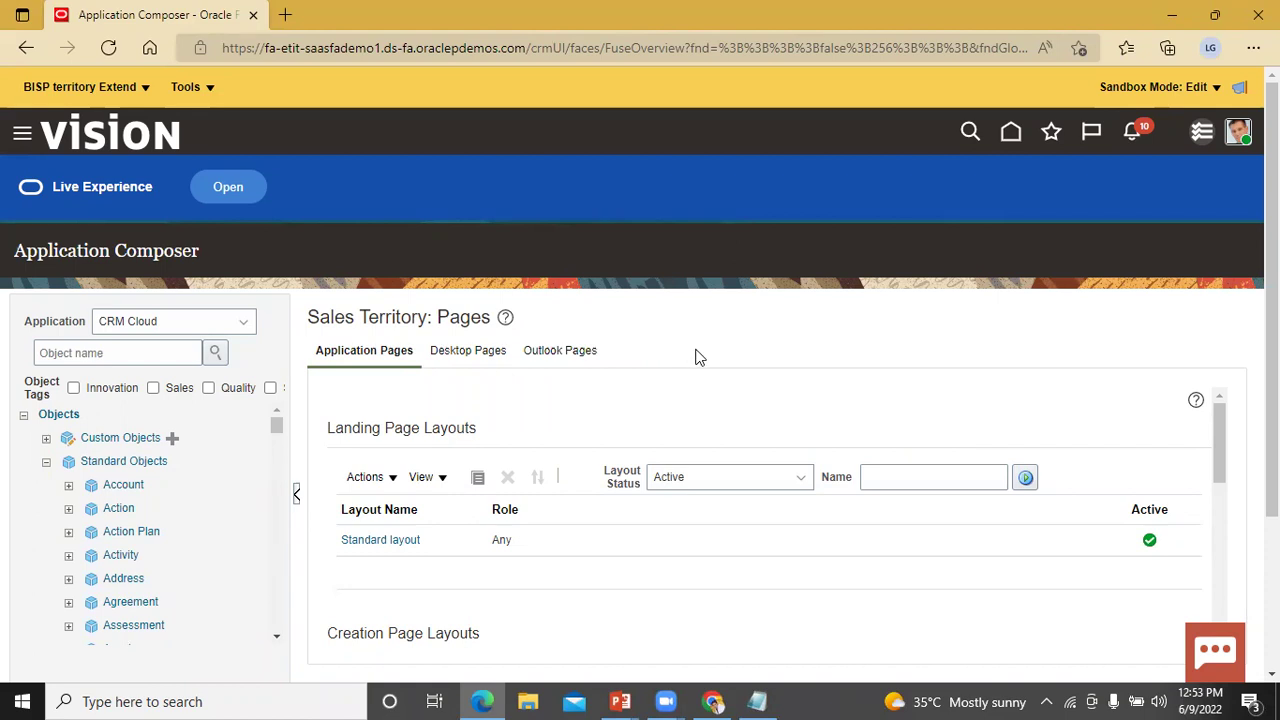
# Go to the Territories page and start creating a territory with NA Sales Consulting as its parent territory.
pyautogui.click(28, 142)
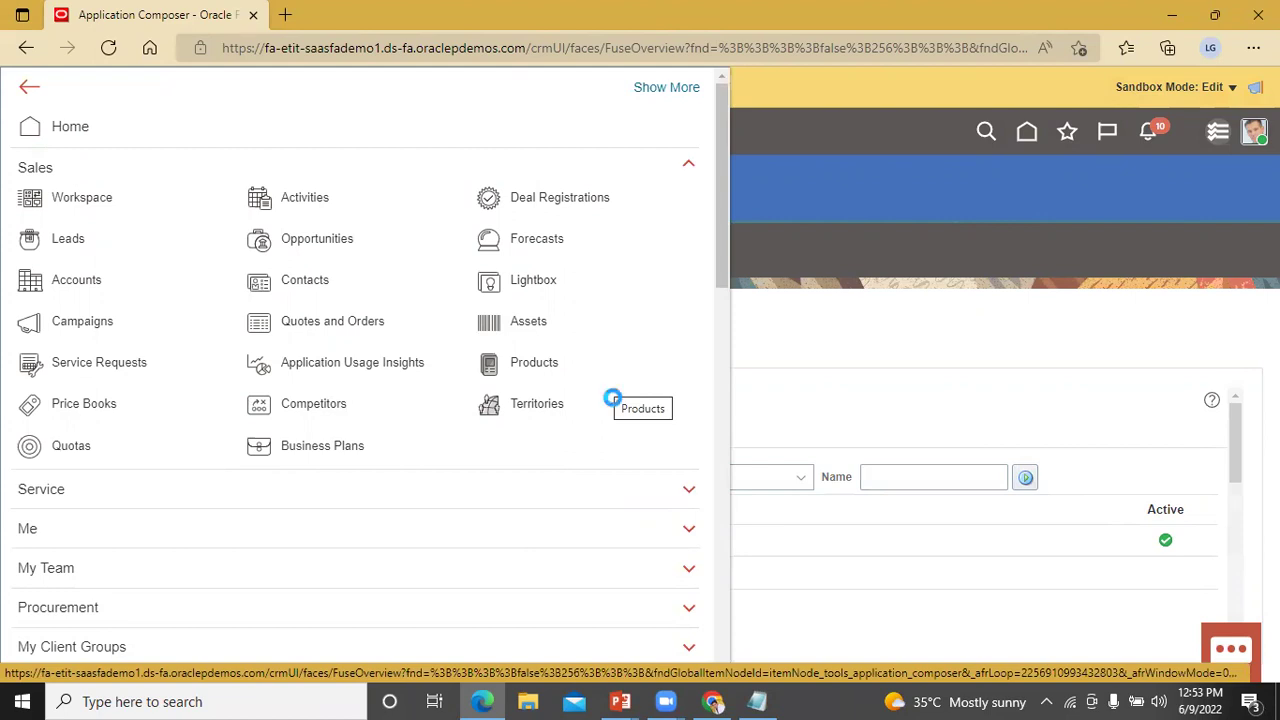
pyautogui.click(559, 428)
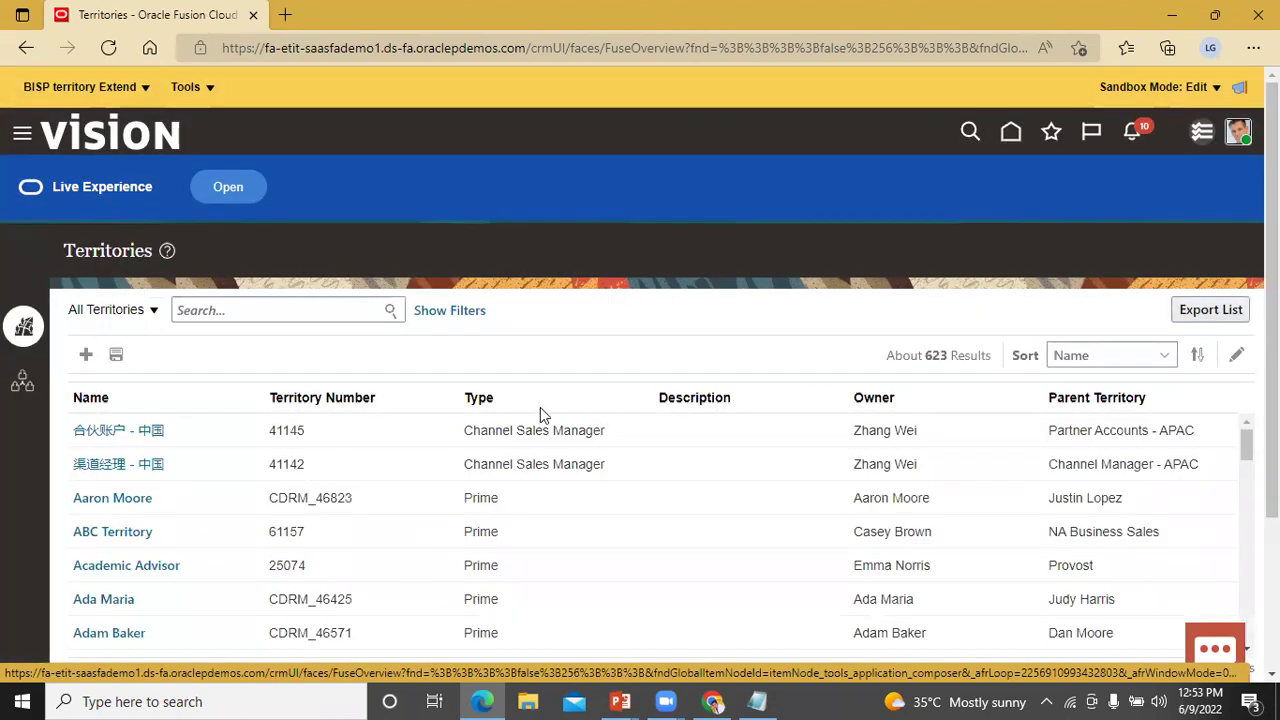
pyautogui.click(86, 354)
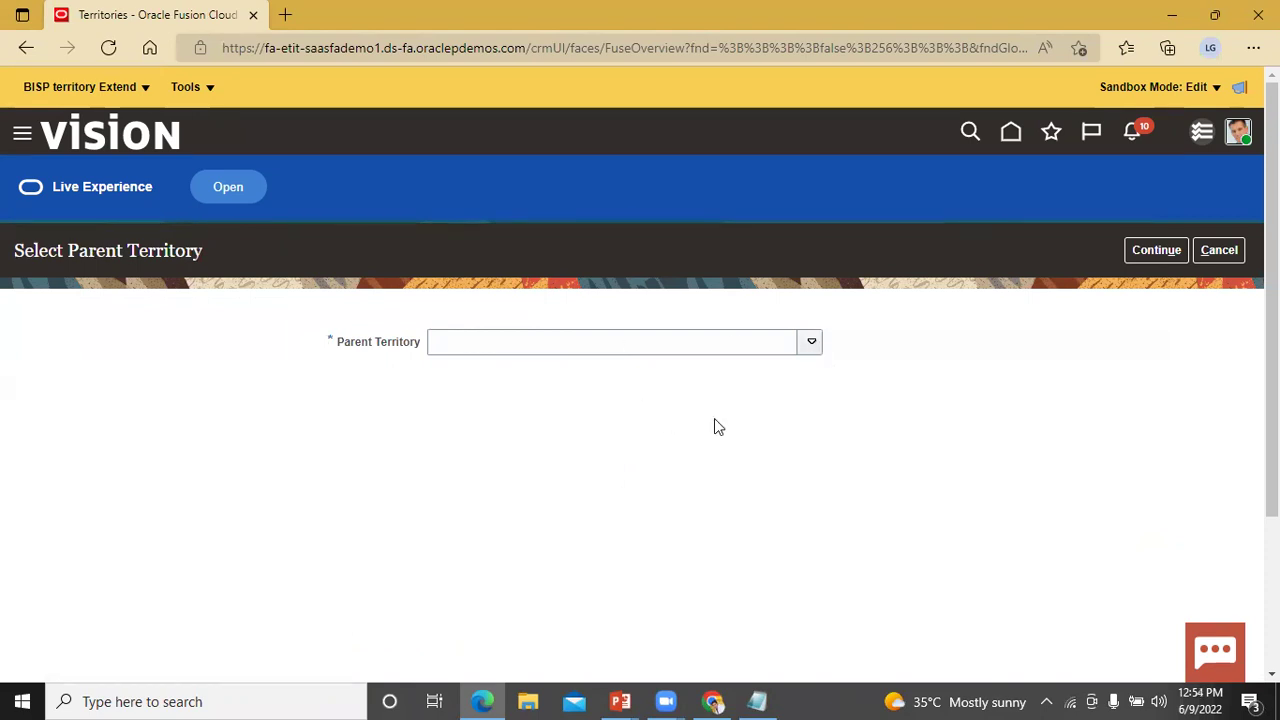
pyautogui.click(809, 343)
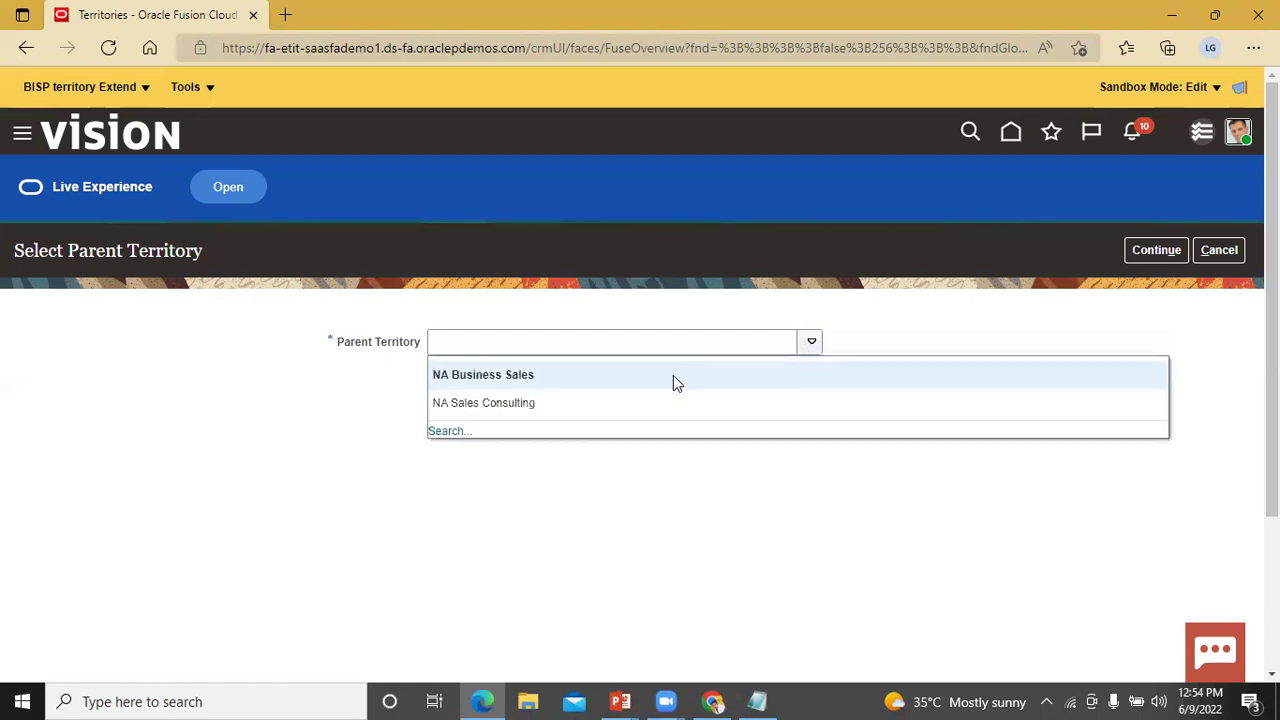
pyautogui.click(637, 399)
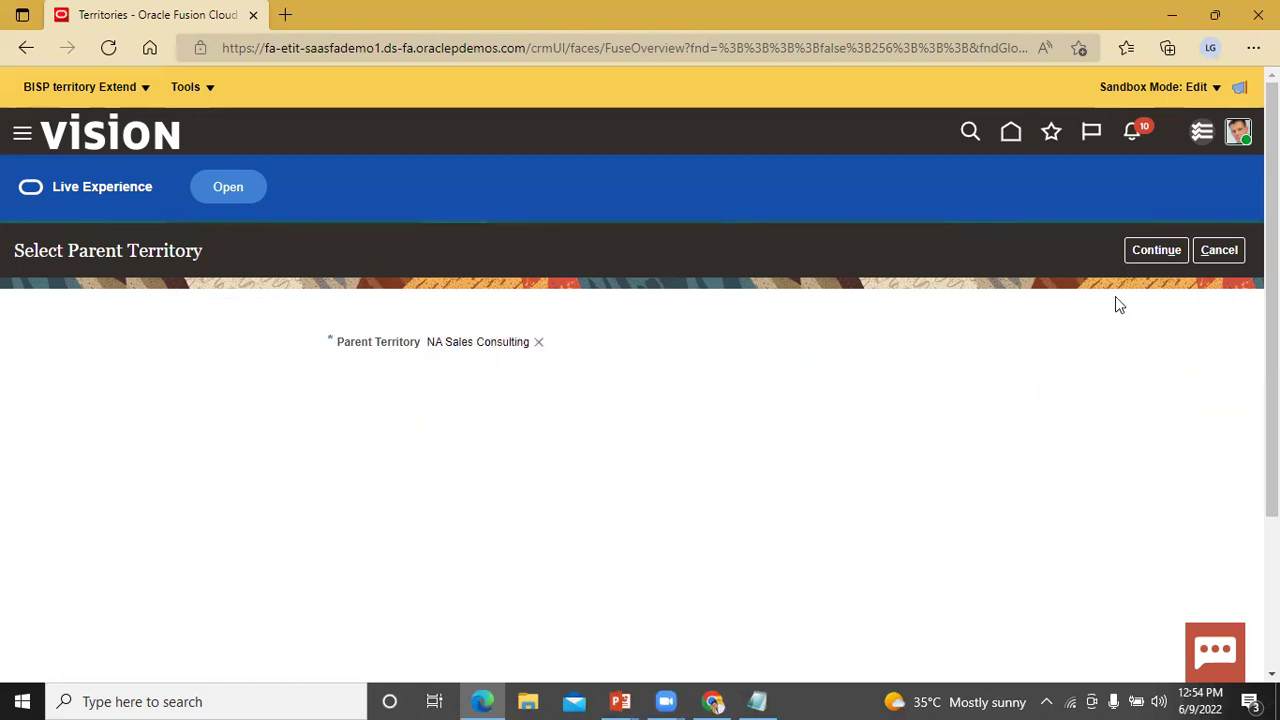
pyautogui.click(1150, 251)
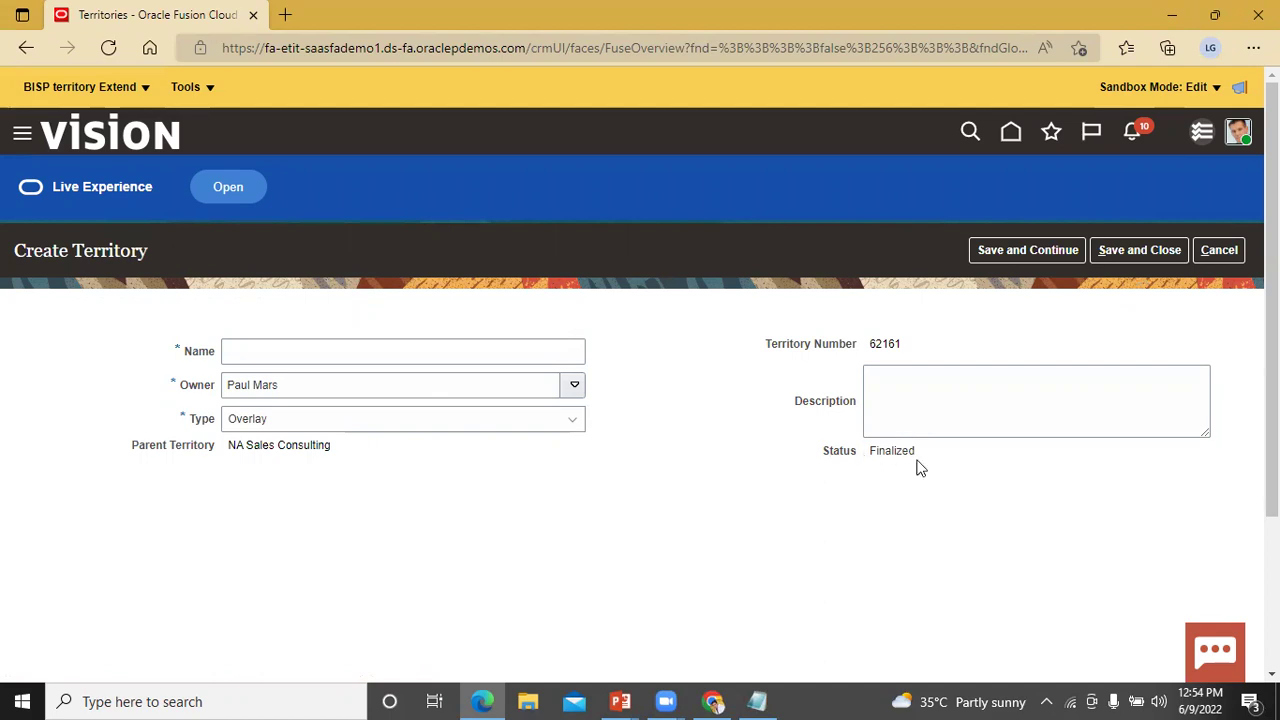
# Name the new territory "BISP Solutions" and assign its owner by searching for the person's first name and choosing the second match.
pyautogui.click(260, 352)
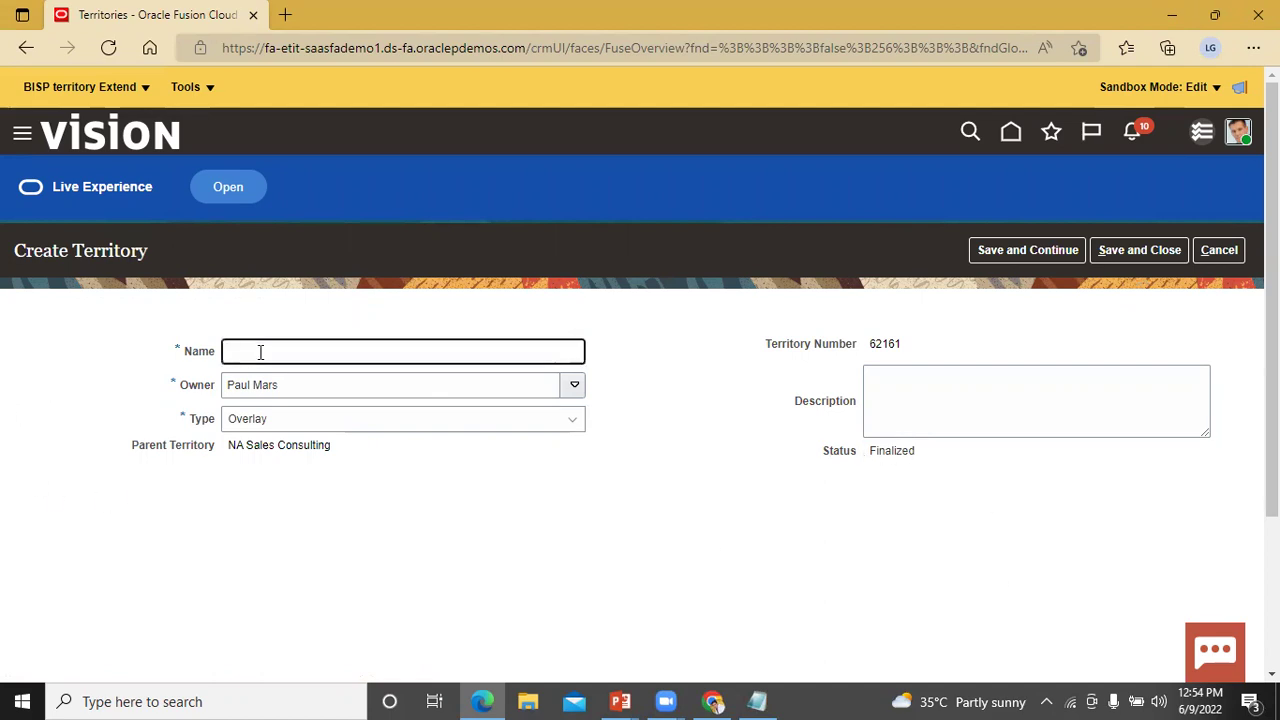
pyautogui.write('BISP Solutions')
pyautogui.click(574, 385)
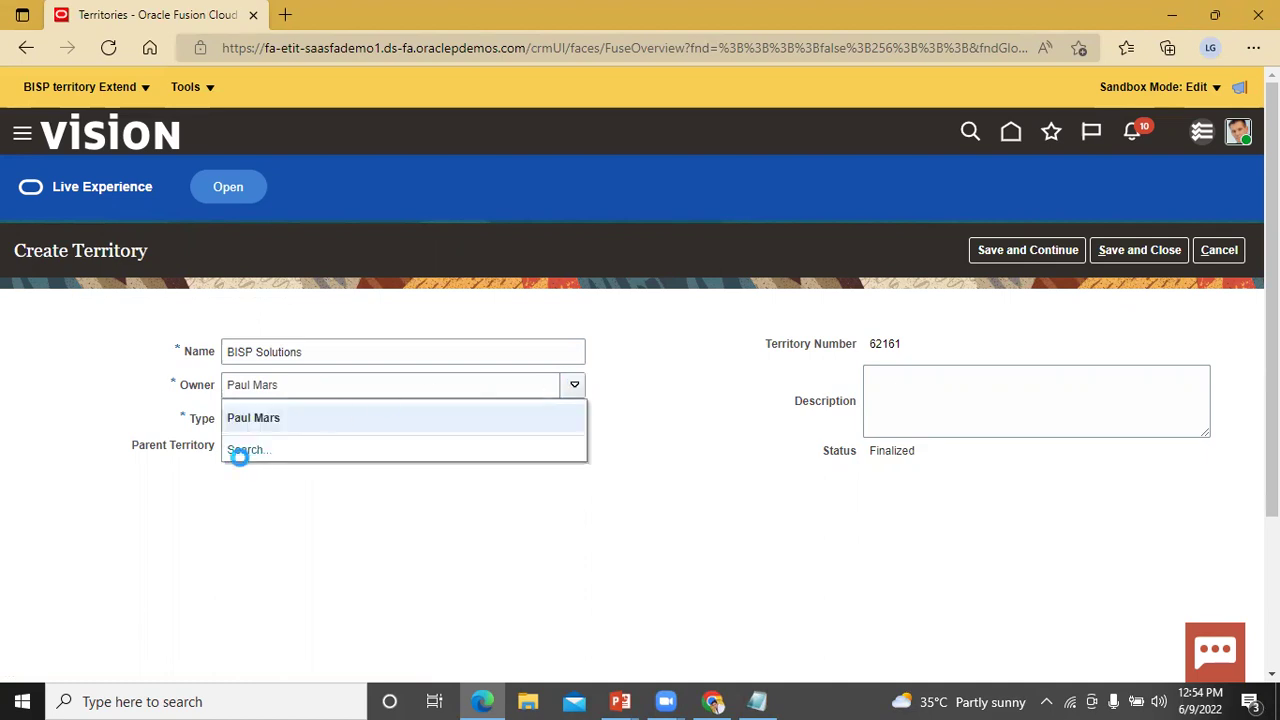
pyautogui.click(245, 451)
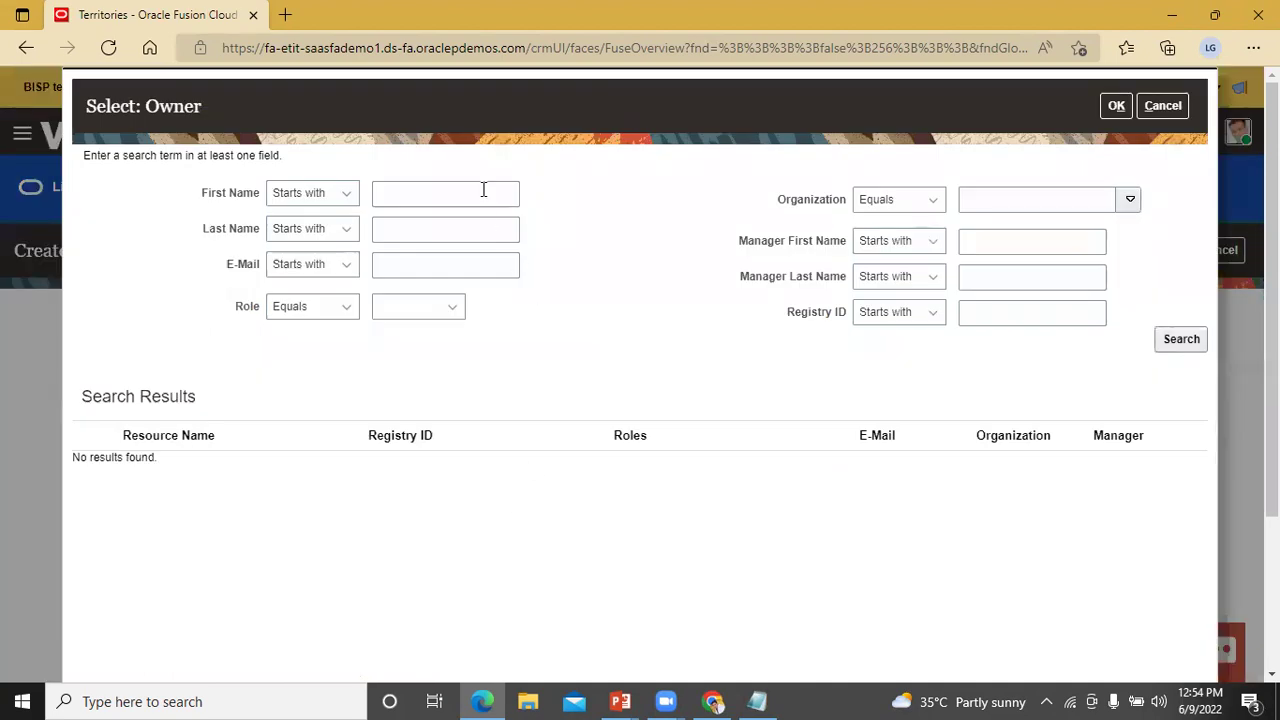
pyautogui.click(483, 192)
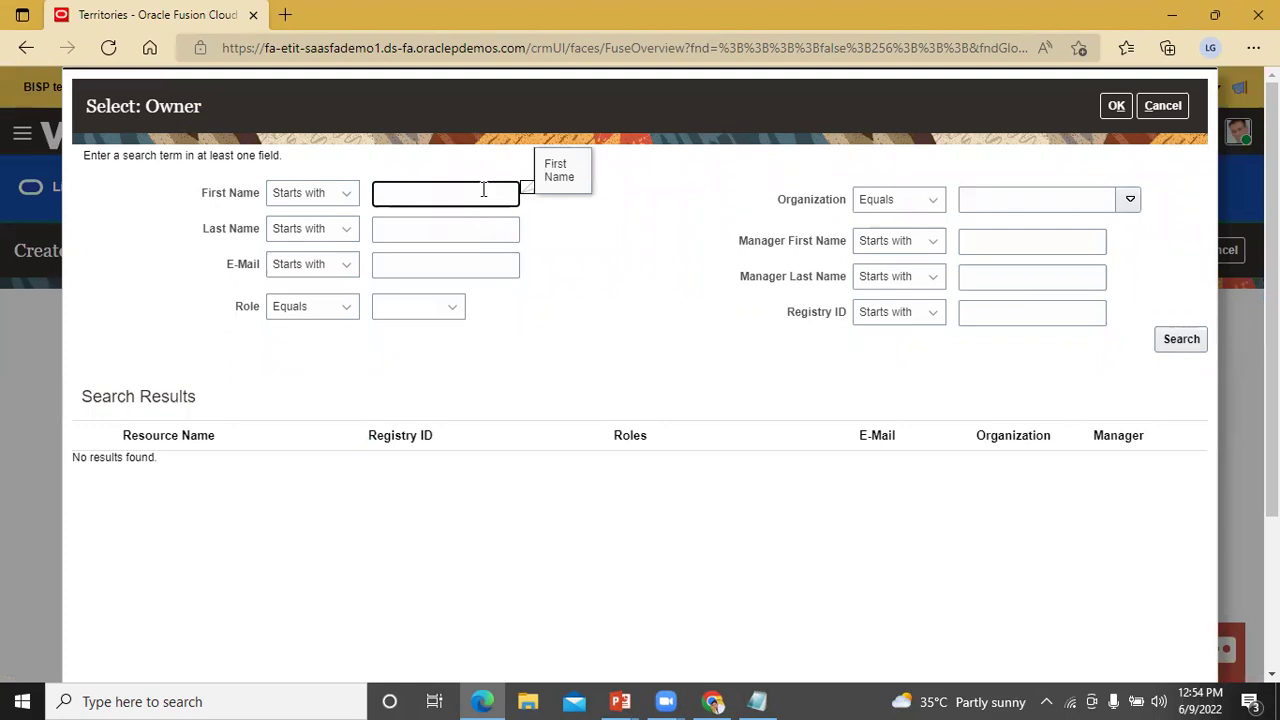
pyautogui.write('casey')
pyautogui.click(1162, 341)
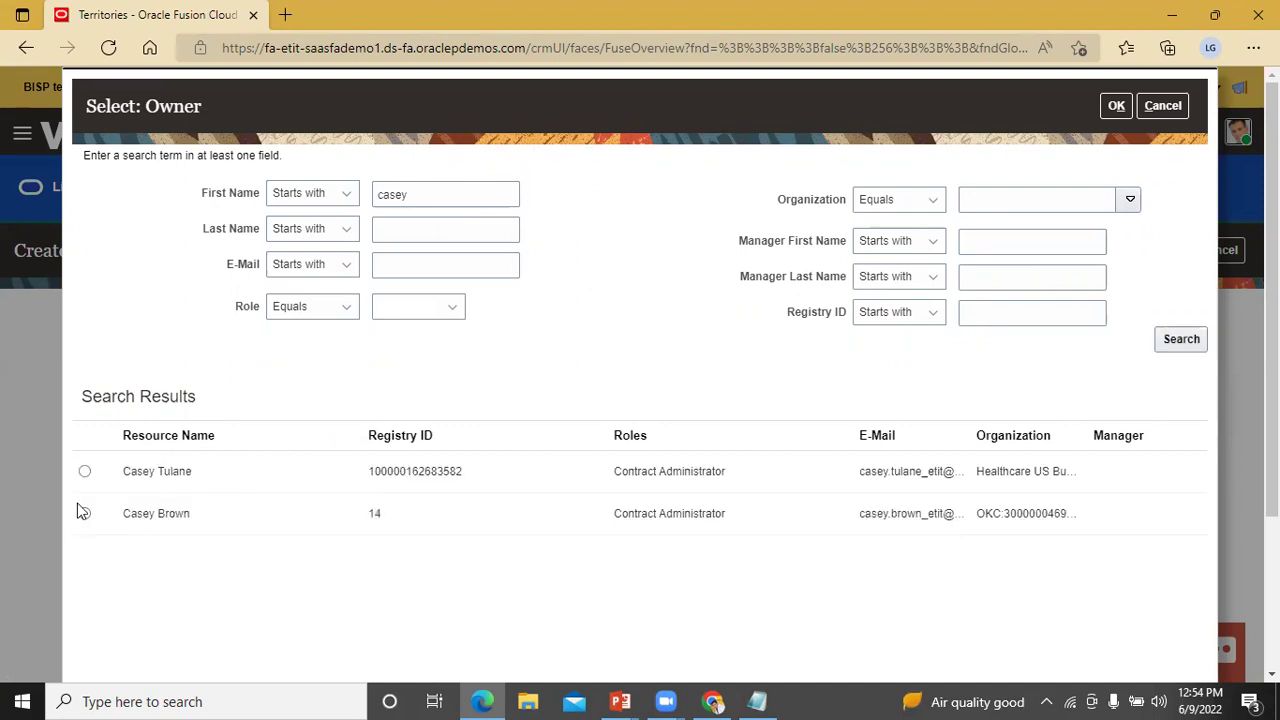
pyautogui.click(84, 516)
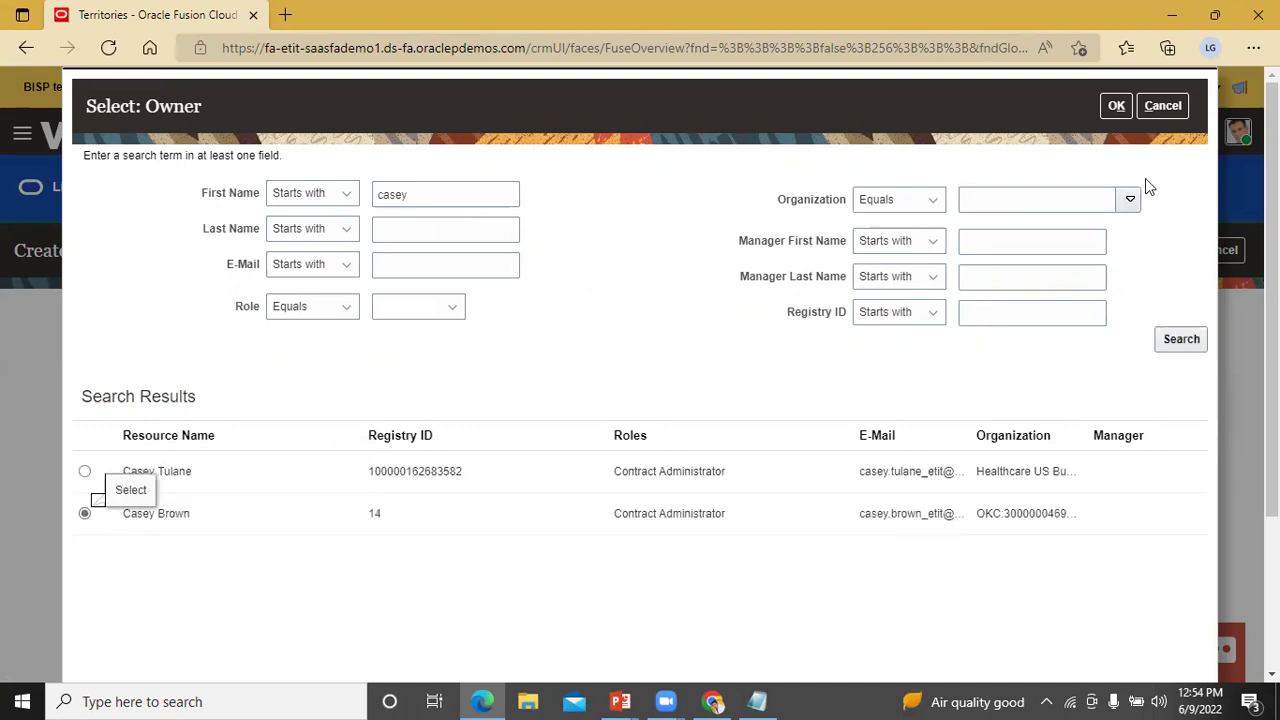
pyautogui.click(1114, 105)
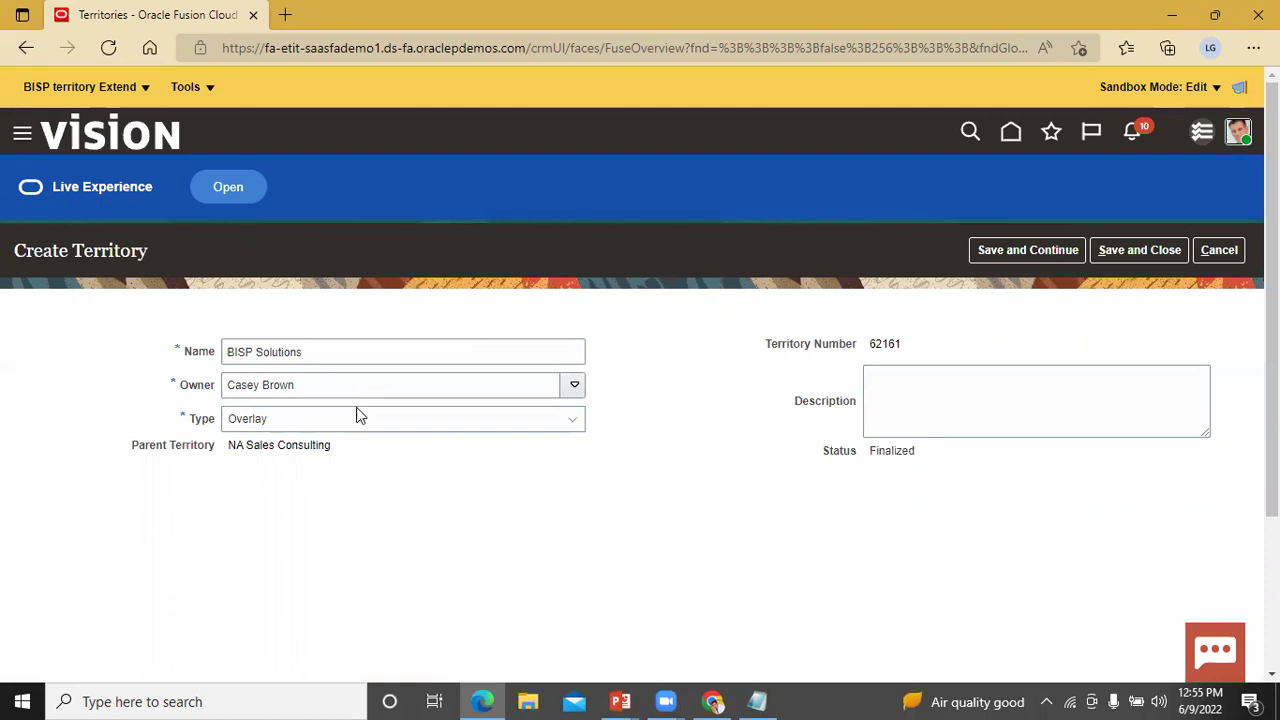
# Review the territory types, keep Overlay, and save the new territory while continuing to its edit page.
pyautogui.click(580, 418)
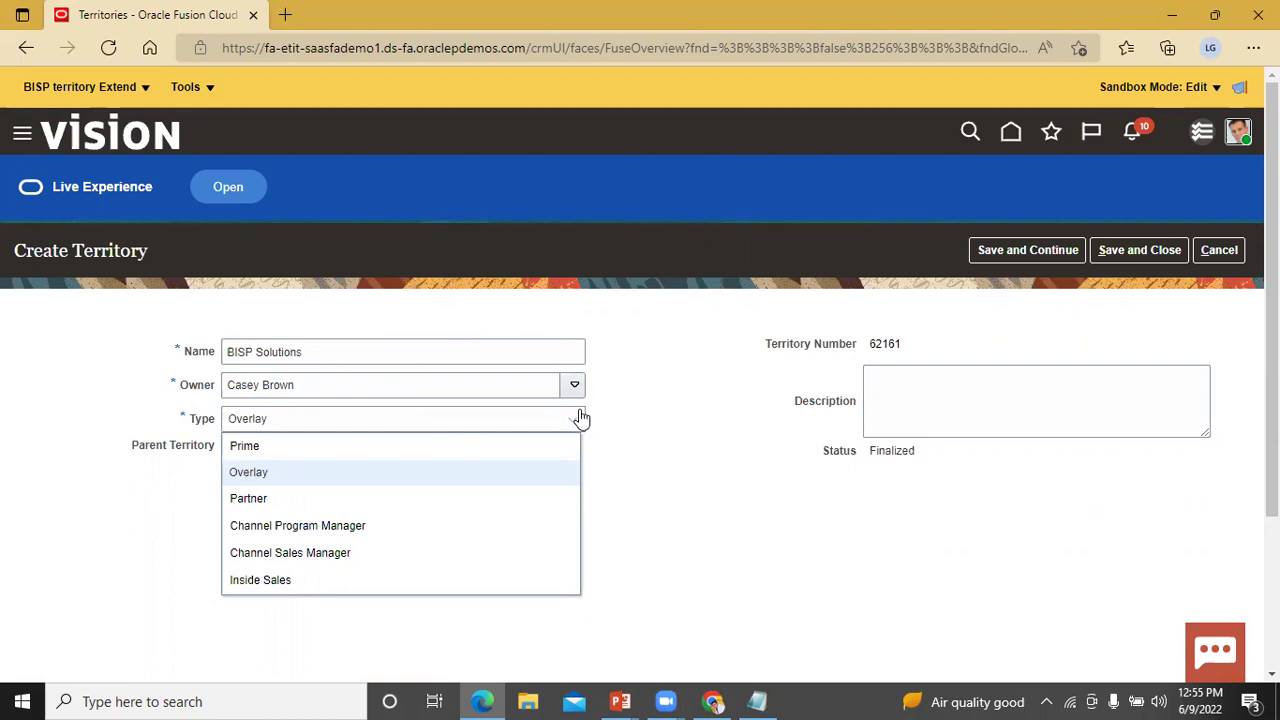
pyautogui.click(748, 496)
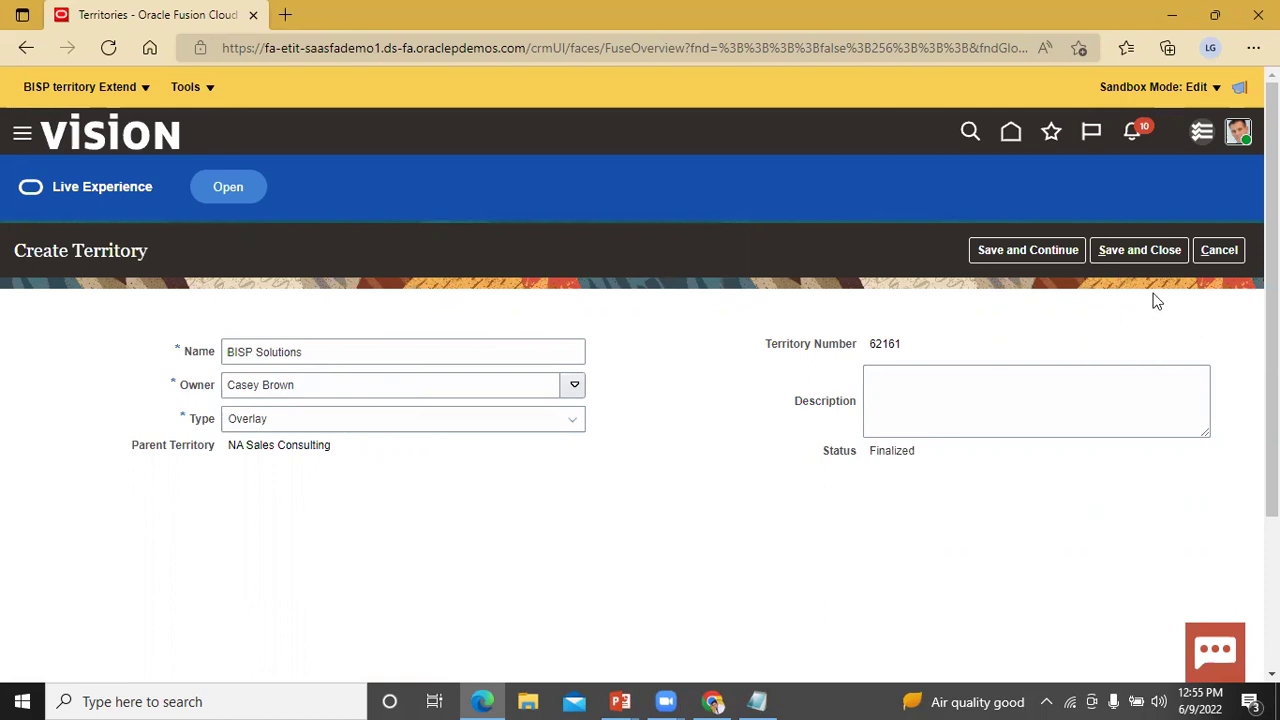
pyautogui.click(1050, 252)
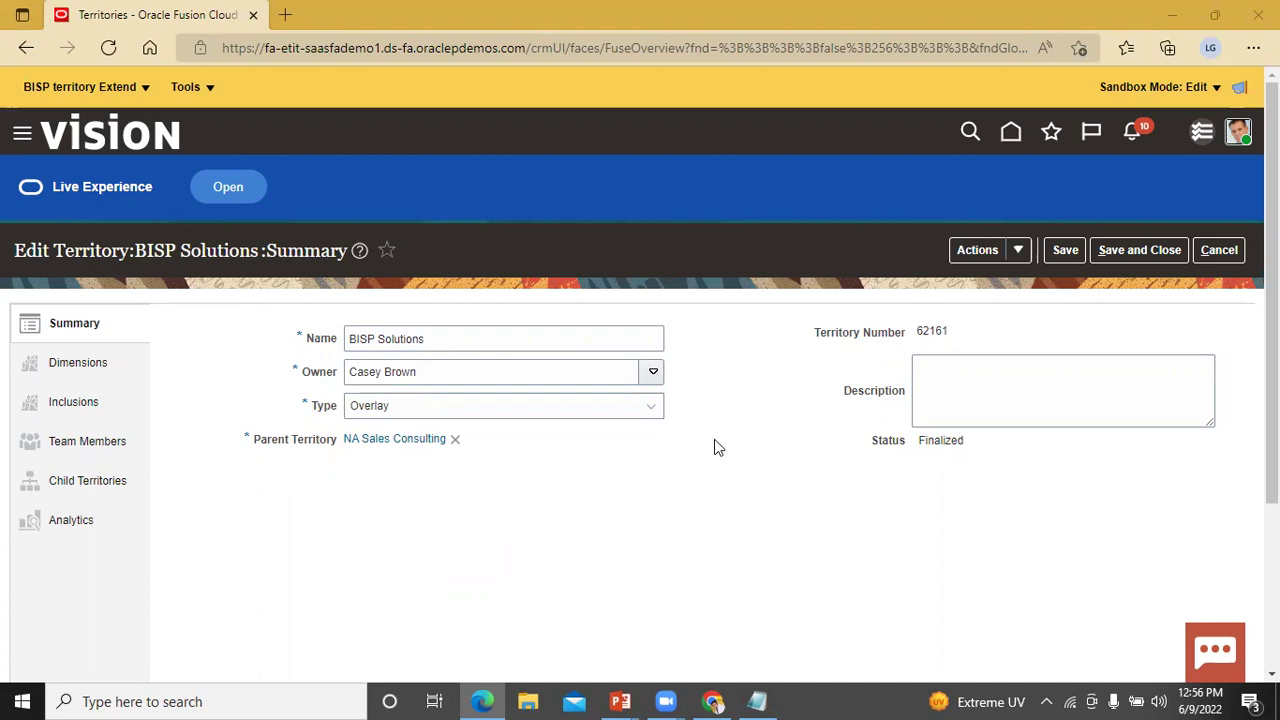
# Publish the BISP territory Extend sandbox from its details page and close the sandbox details.
pyautogui.click(118, 88)
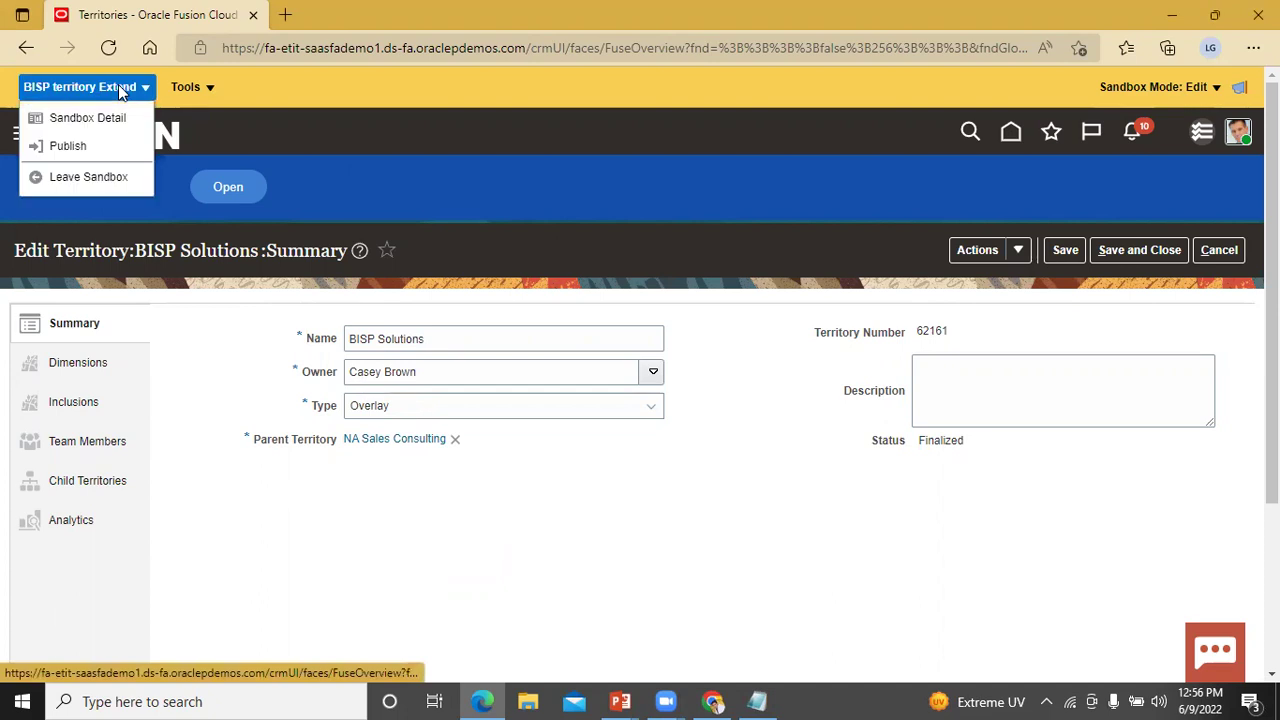
pyautogui.click(112, 150)
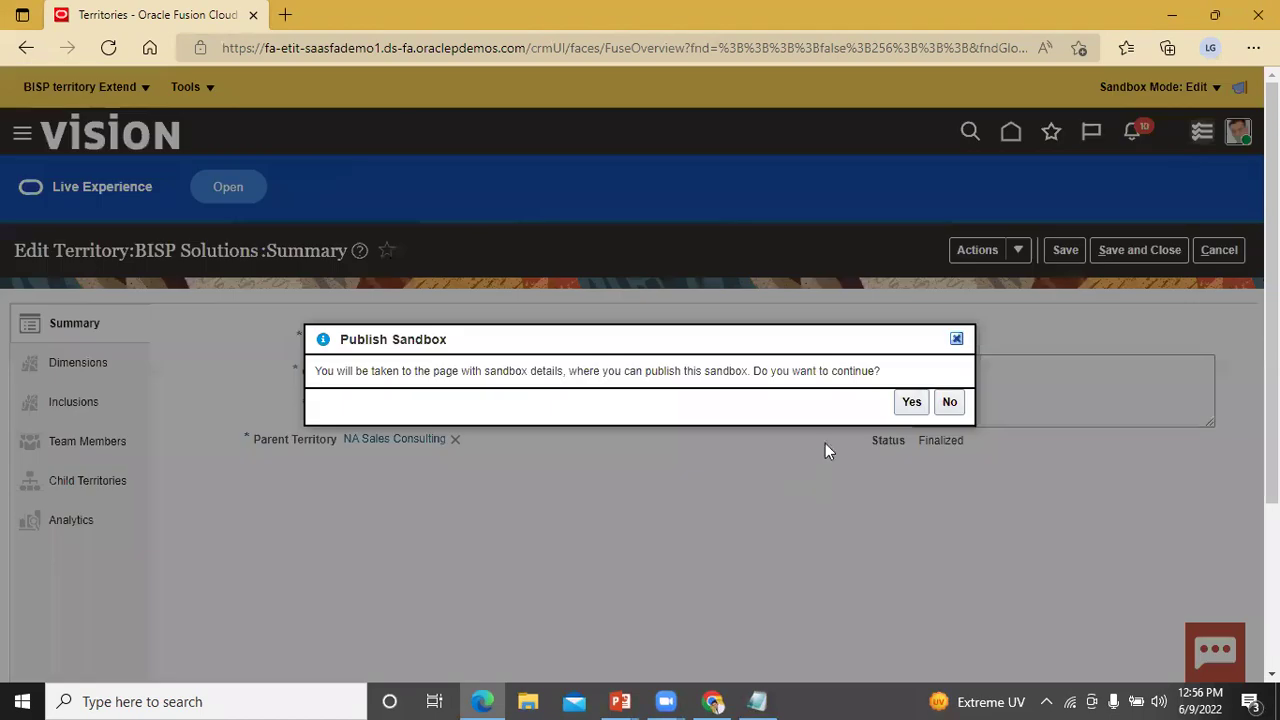
pyautogui.click(911, 402)
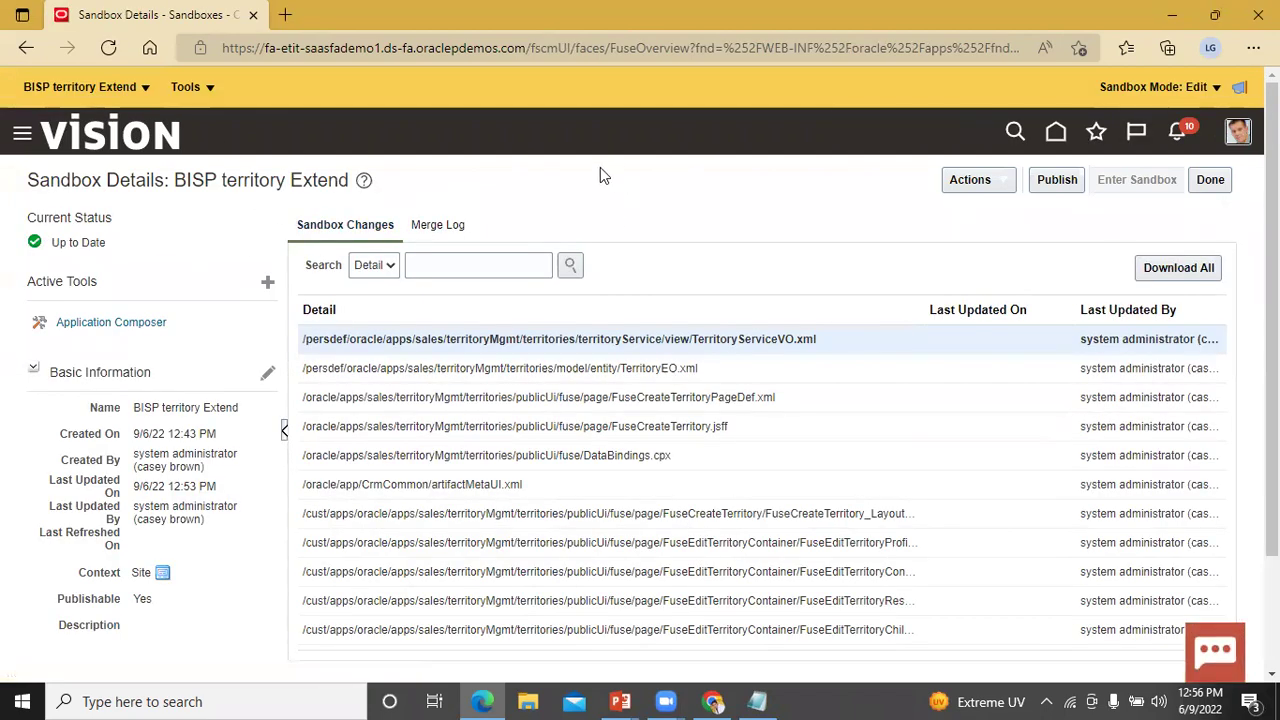
pyautogui.click(1052, 180)
pyautogui.click(916, 408)
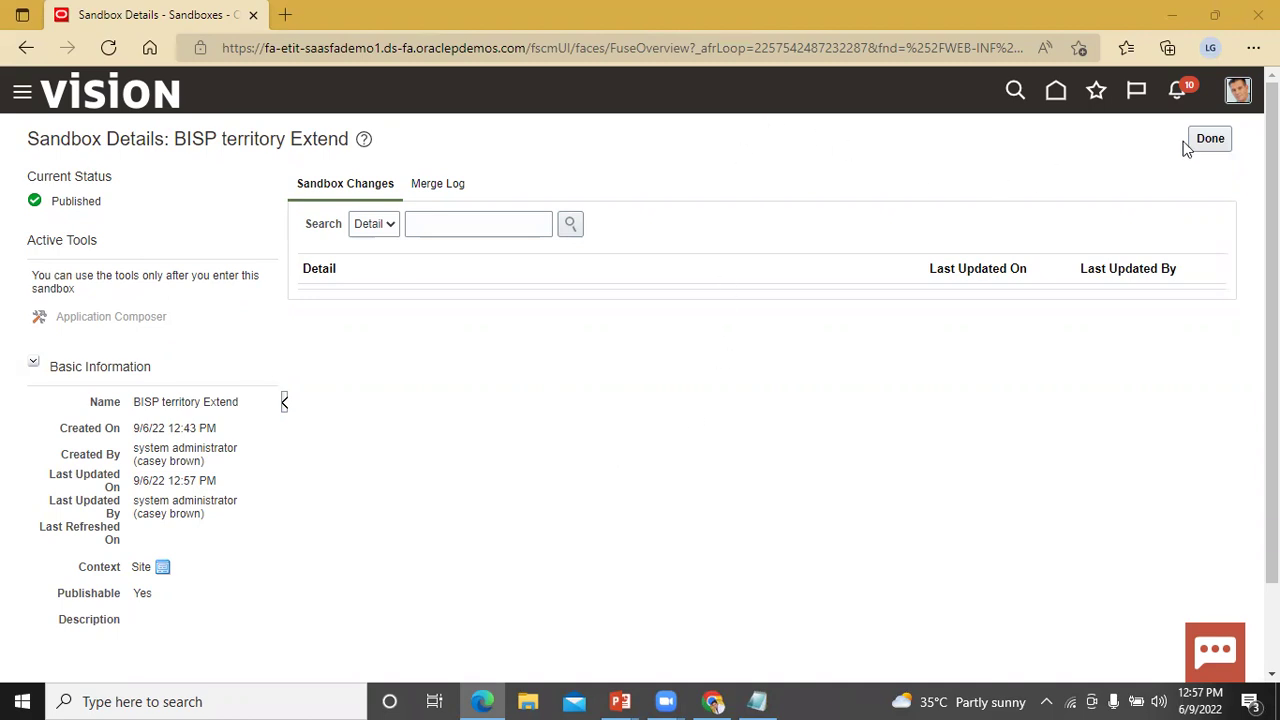
pyautogui.click(1222, 139)
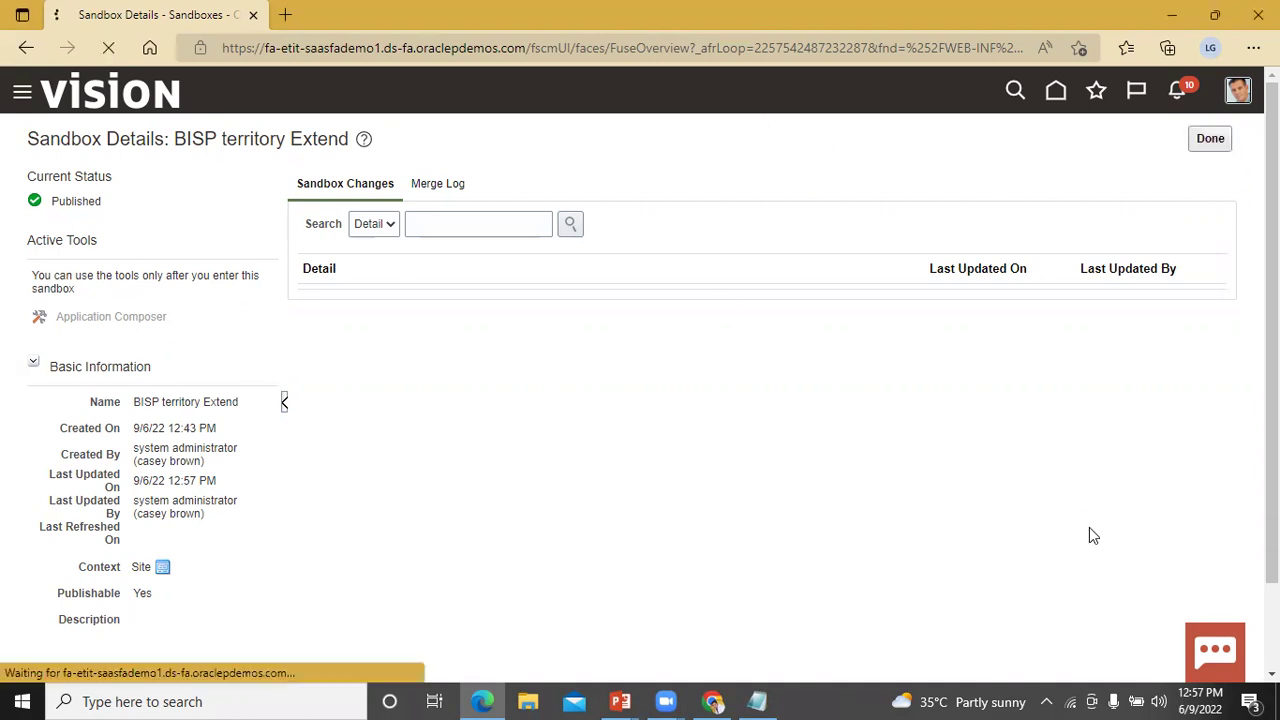